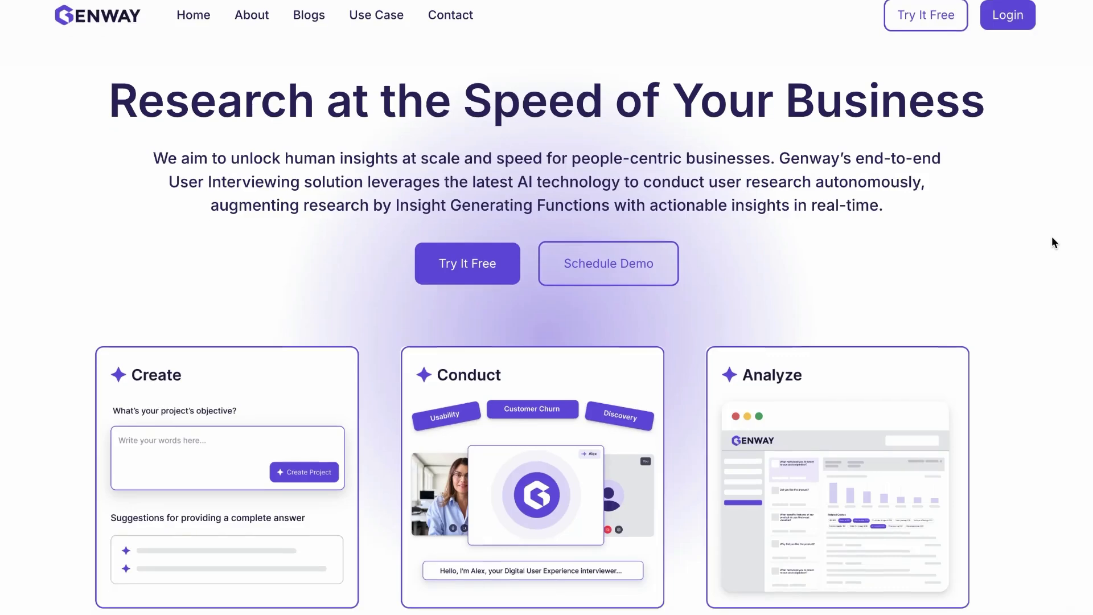
- Scroll the live Genway homepage past the testimonials to 'Experience Our Solution Today'
scroll(1052, 240, down, 5)
scroll(1050, 236, down, 10)
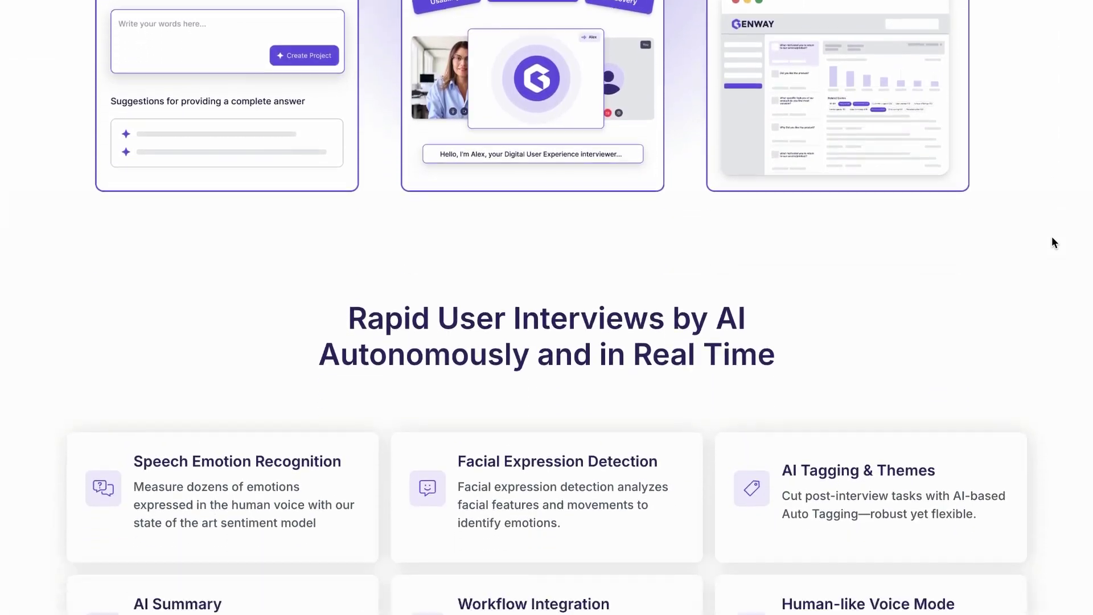
scroll(1051, 237, down, 10)
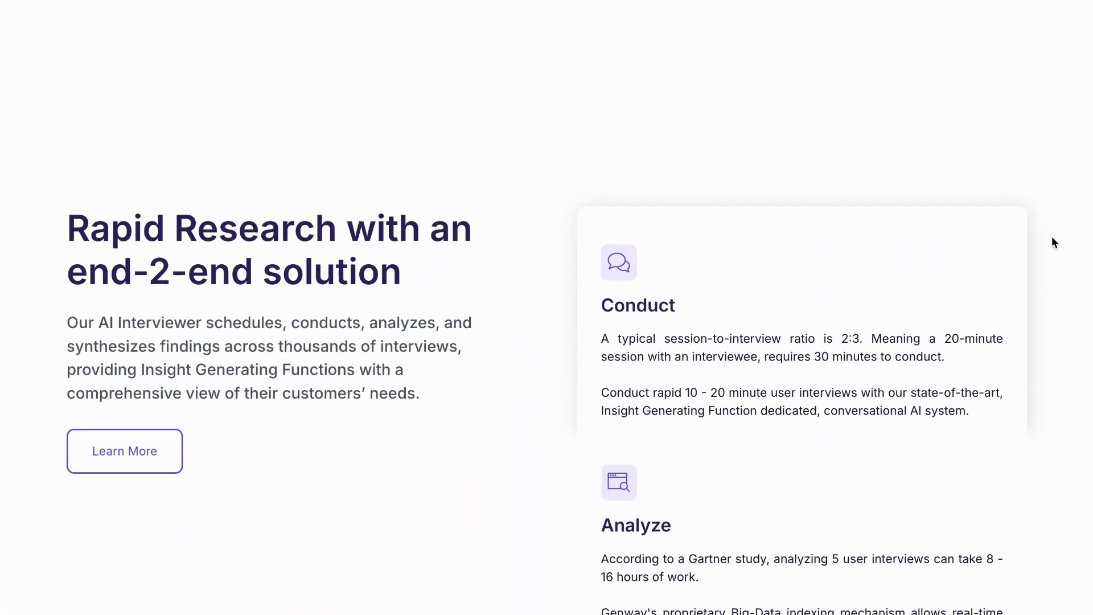
scroll(1051, 237, down, 10)
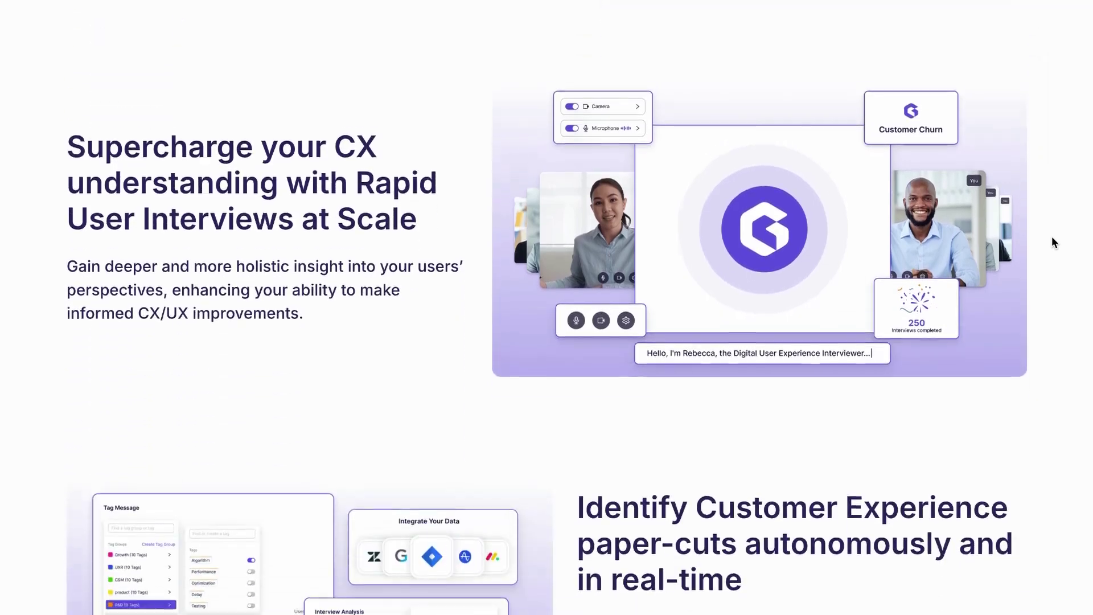
scroll(1051, 236, down, 10)
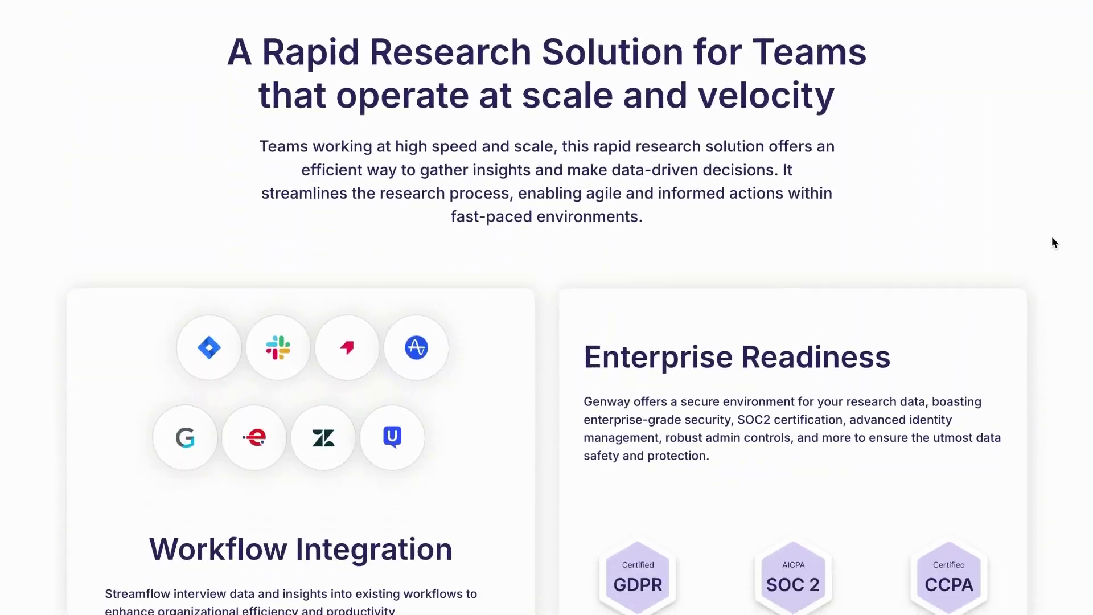
scroll(1051, 236, down, 4)
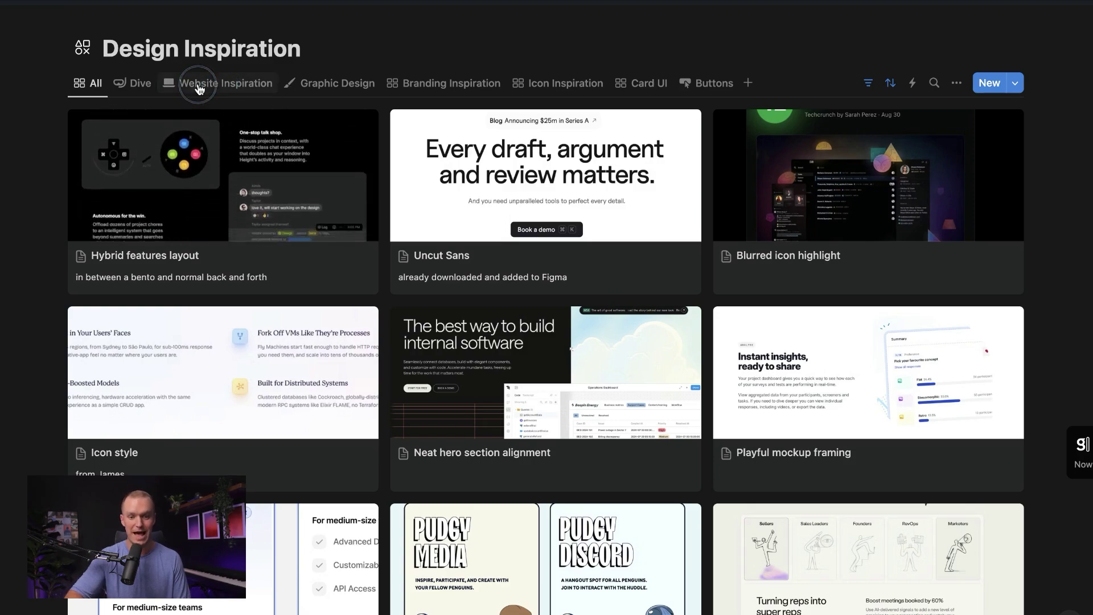
- Filter the Design Inspiration board to Website Inspiration and browse its gallery cards
click(220, 85)
scroll(634, 404, down, 14)
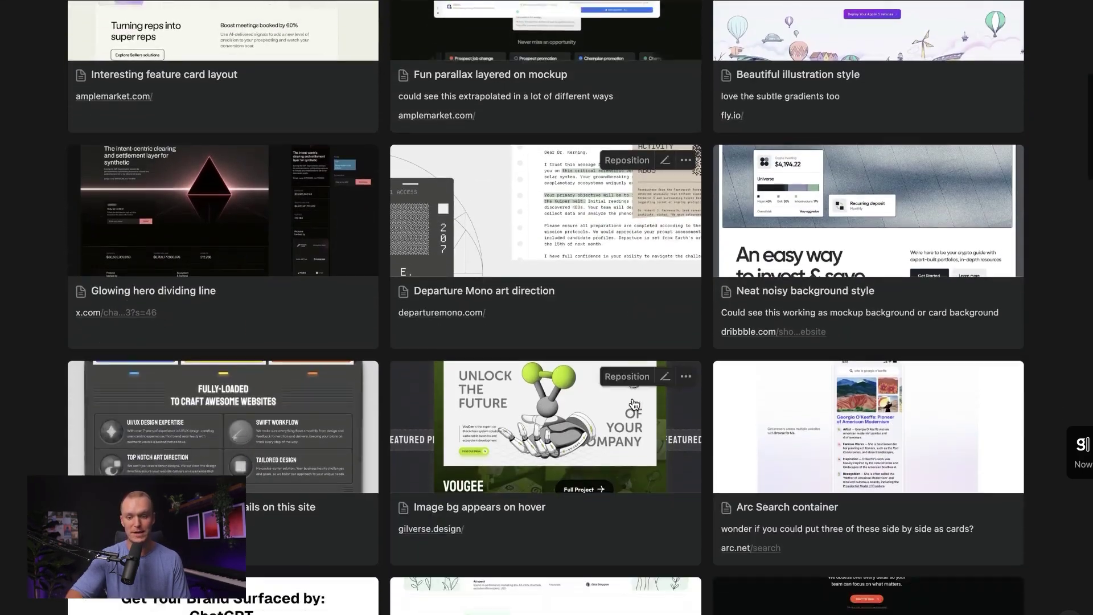
scroll(634, 405, down, 4)
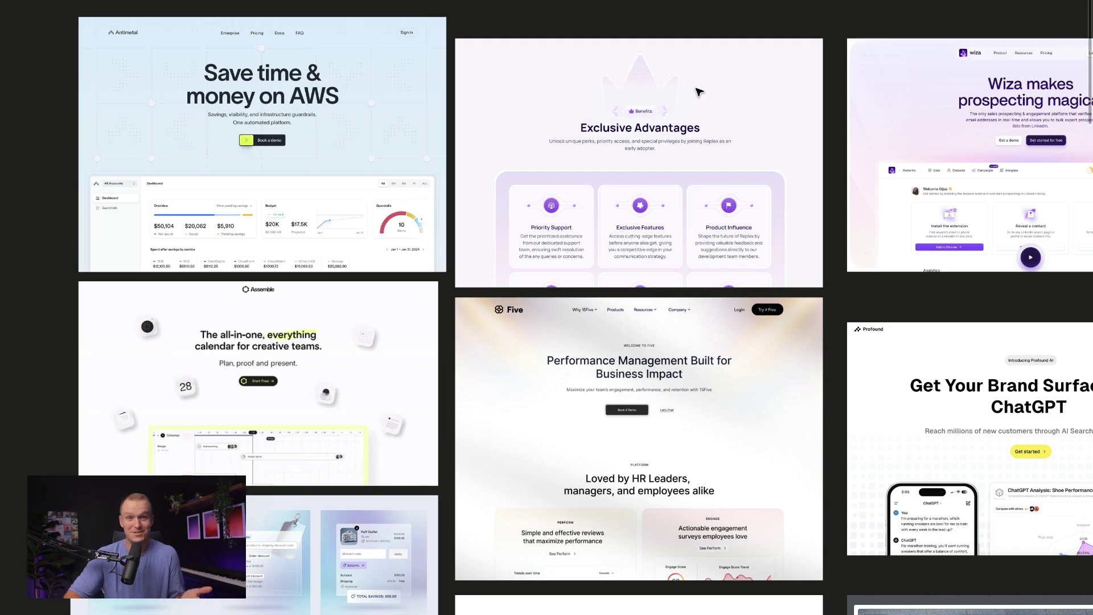
- Select the insights-as-folders inspiration group on the moodboard, zoom to fit it, then deselect
scroll(699, 93, down, 10)
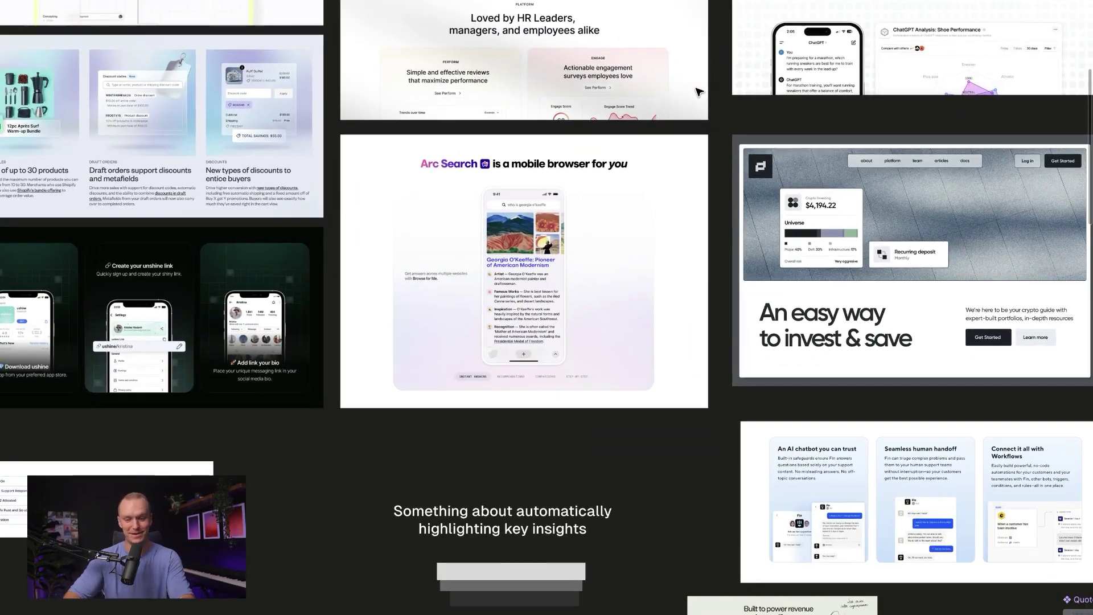
scroll(699, 92, down, 3)
scroll(699, 92, left, 2)
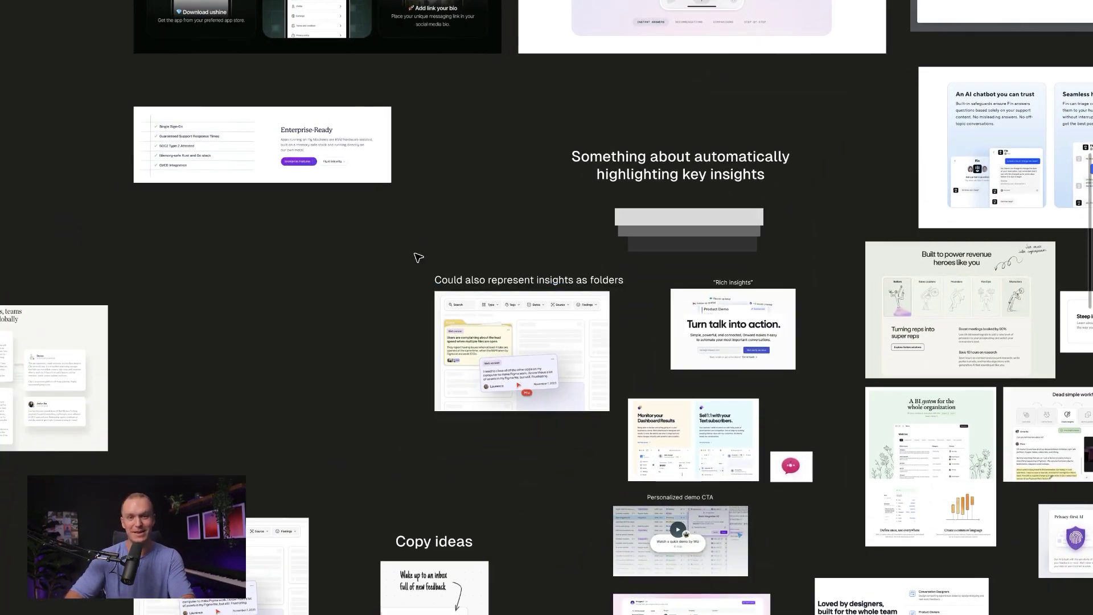
click(390, 244)
drag(388, 220, 508, 332)
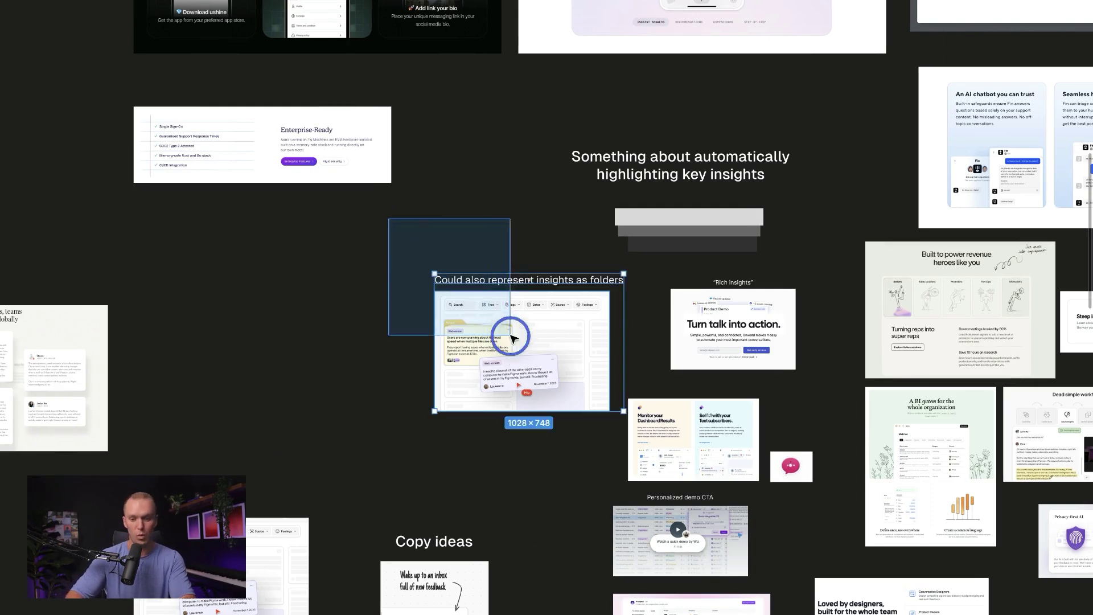
key(shift+2)
click(29, 122)
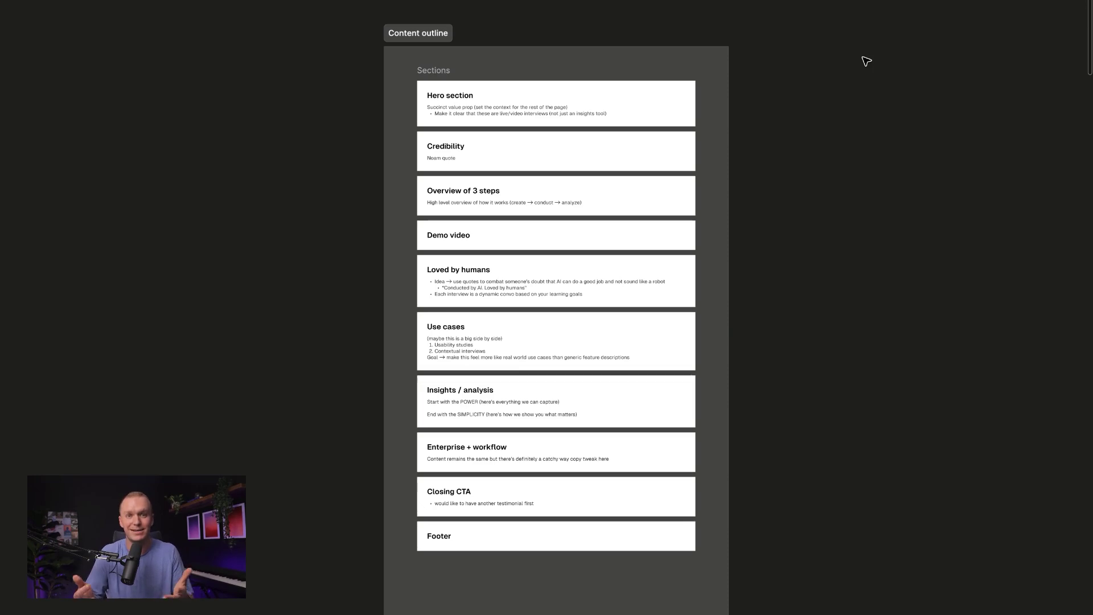
- Zoom into the Content outline and scroll through its sections from Hero to Footer and back
scroll(832, 76, up, 3)
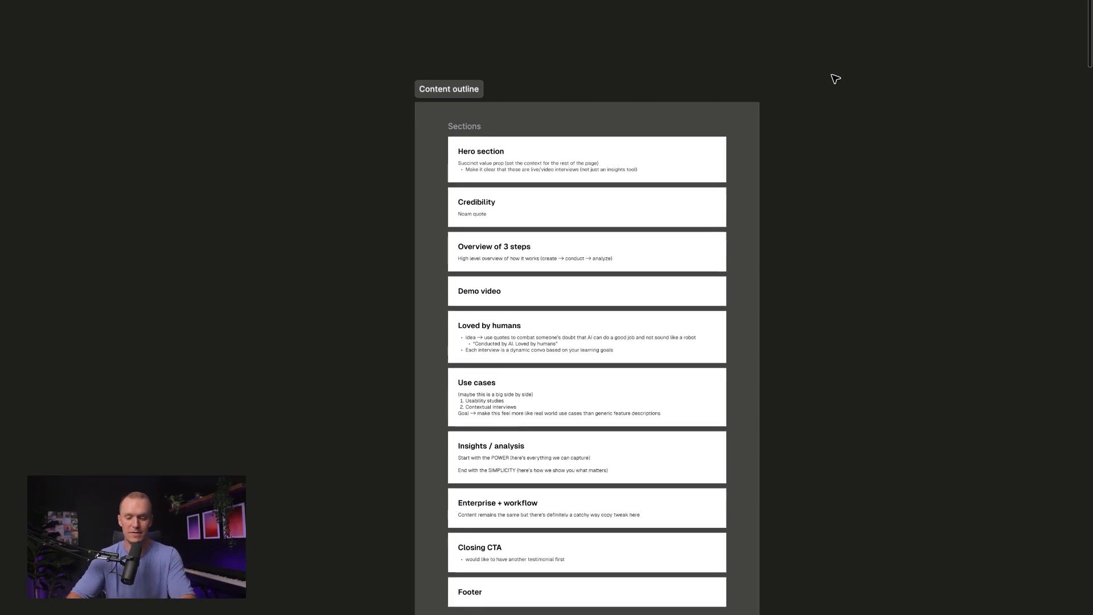
key(ctrl+plus)
scroll(835, 78, up, 5)
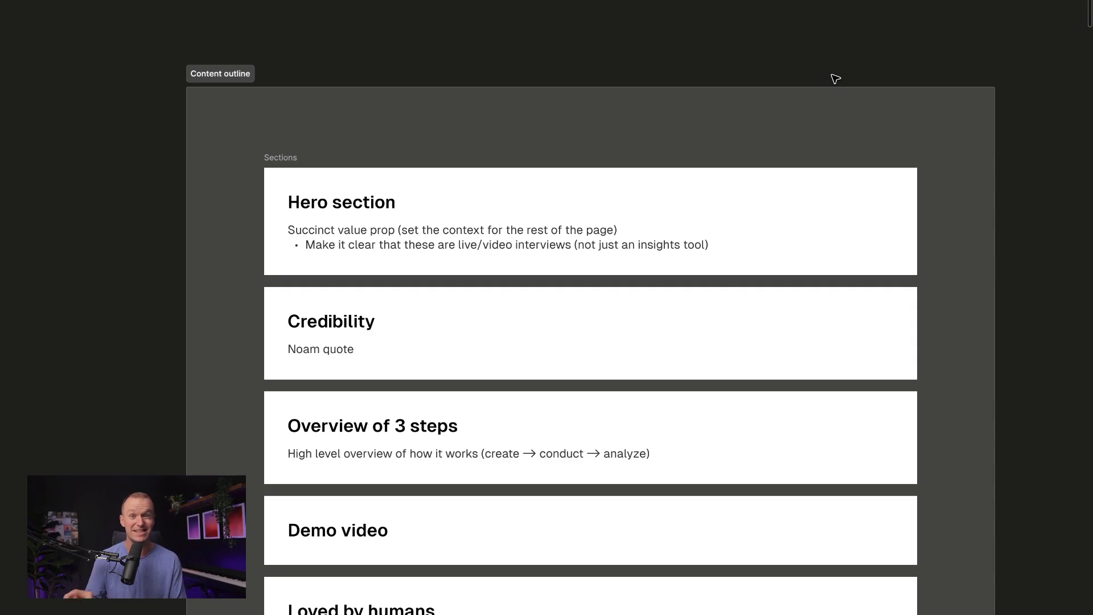
scroll(835, 79, down, 10)
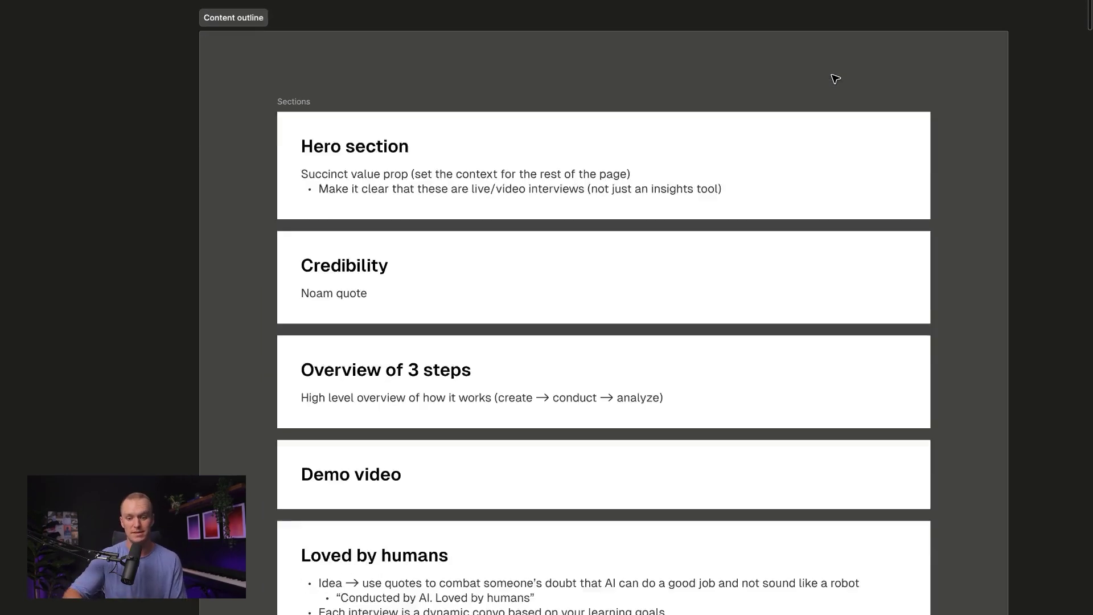
scroll(836, 79, down, 3)
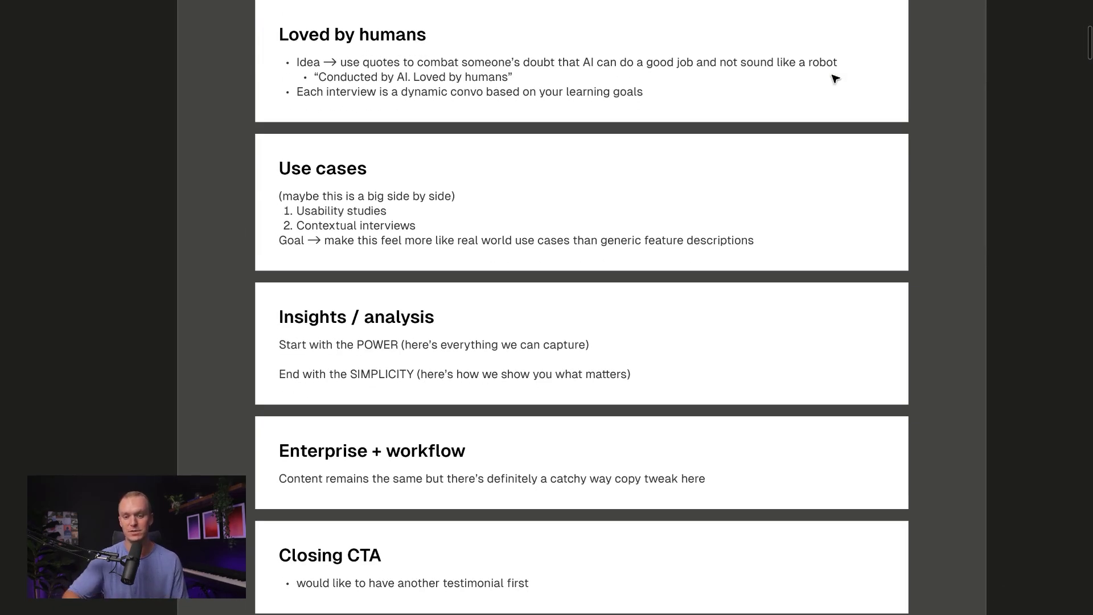
scroll(835, 78, down, 2)
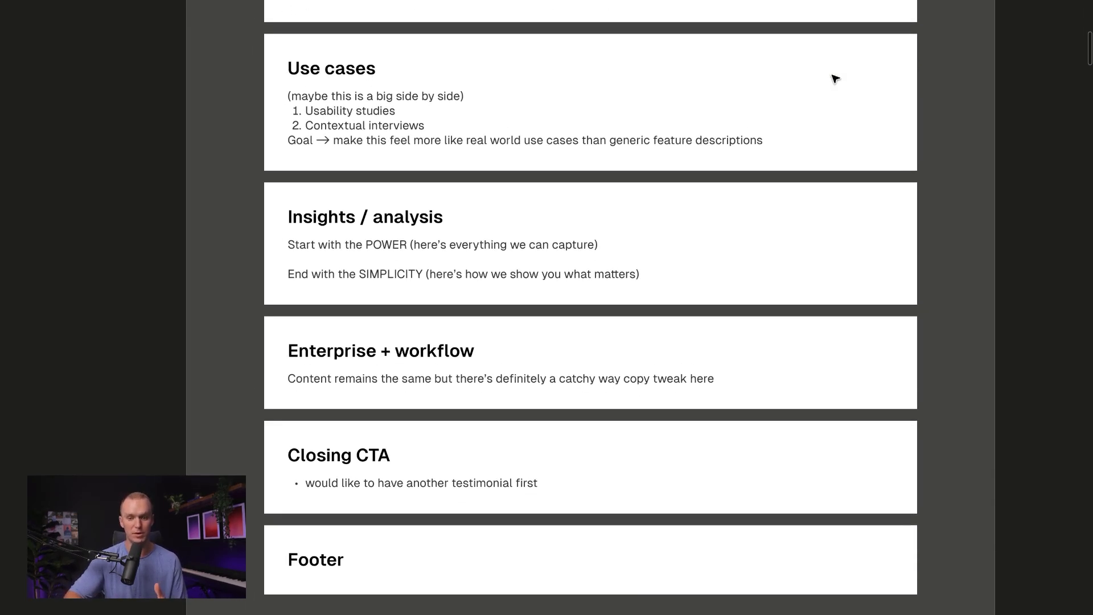
scroll(835, 79, up, 12)
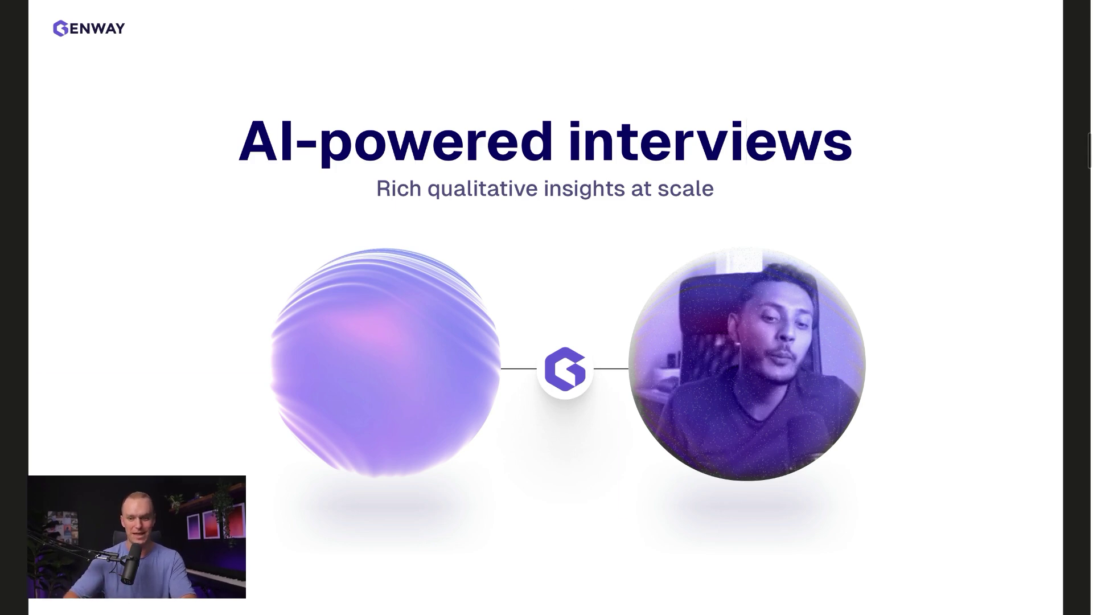
- Select Frame 4, the AI-powered interviews hero, and present it full-screen
click(747, 364)
key(ctrl+alt+Return)
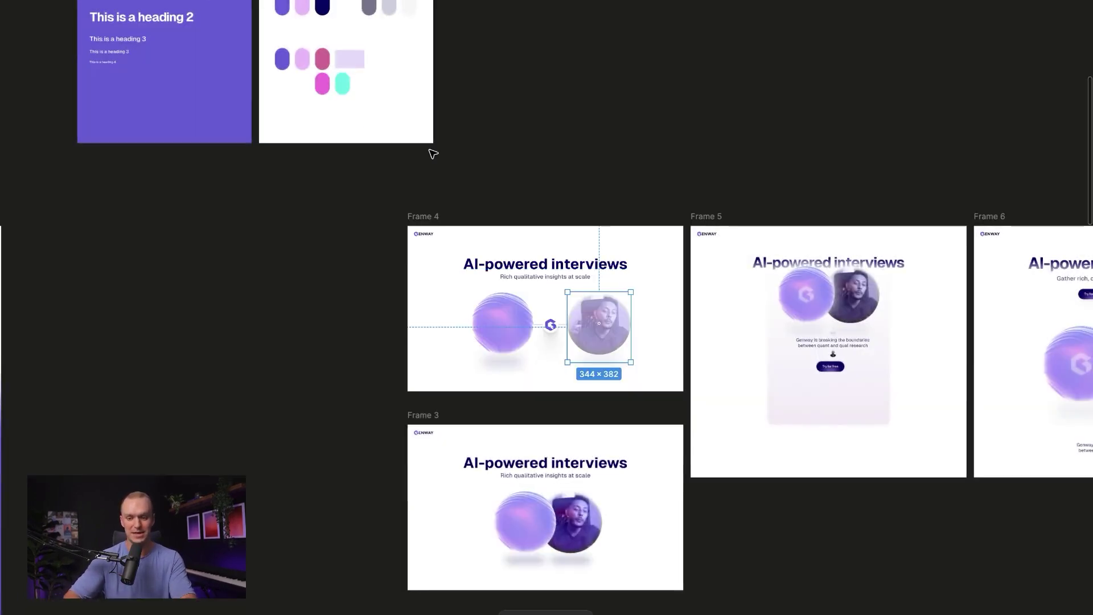
key(Escape)
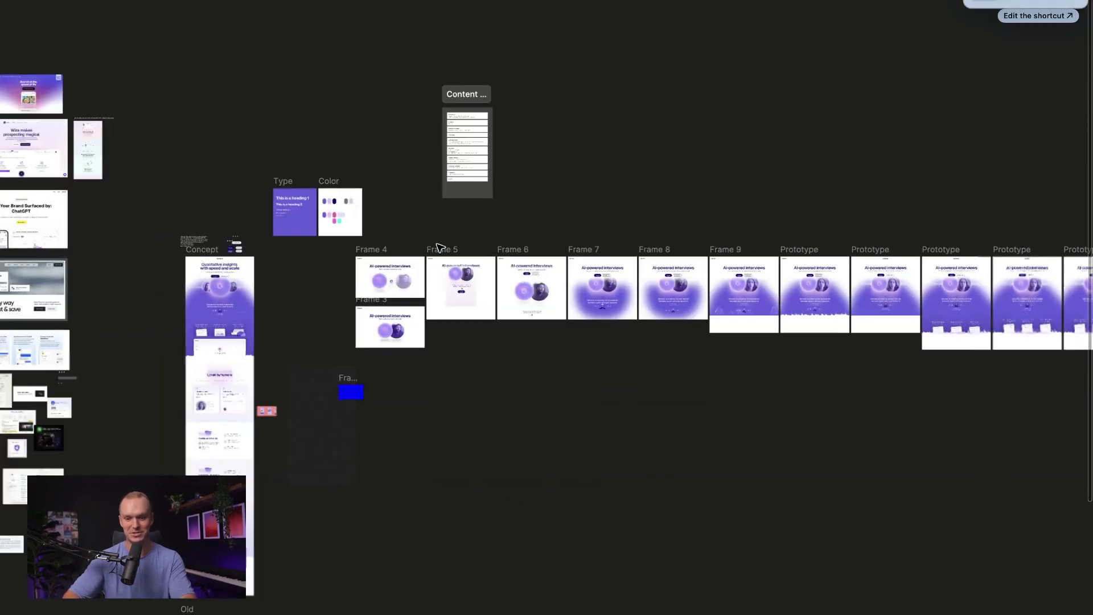
click(378, 251)
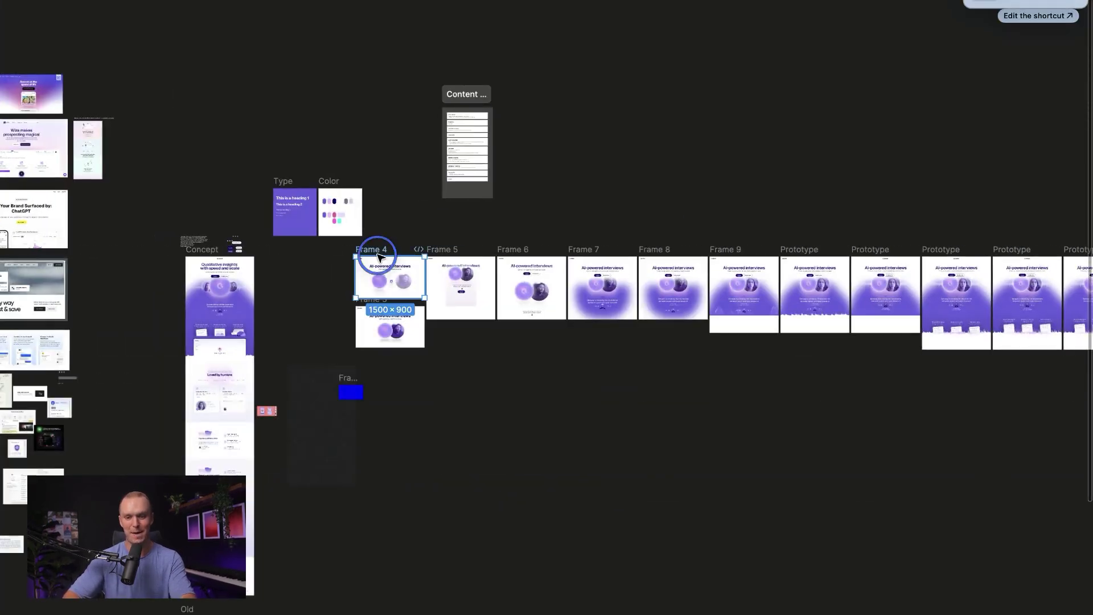
key(ctrl+alt+Return)
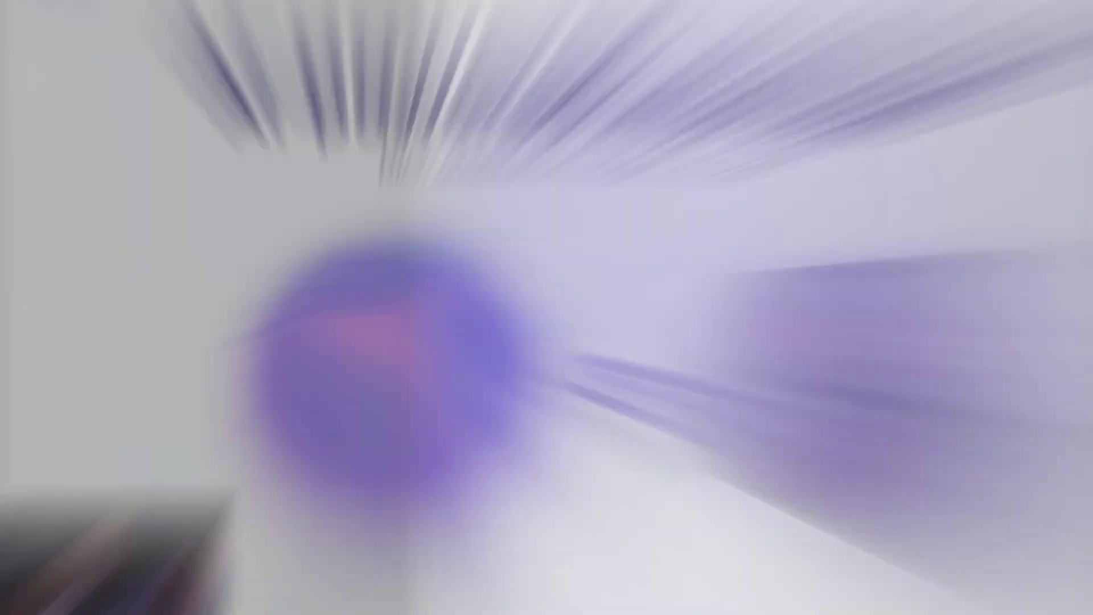
scroll(592, 402, down, 5)
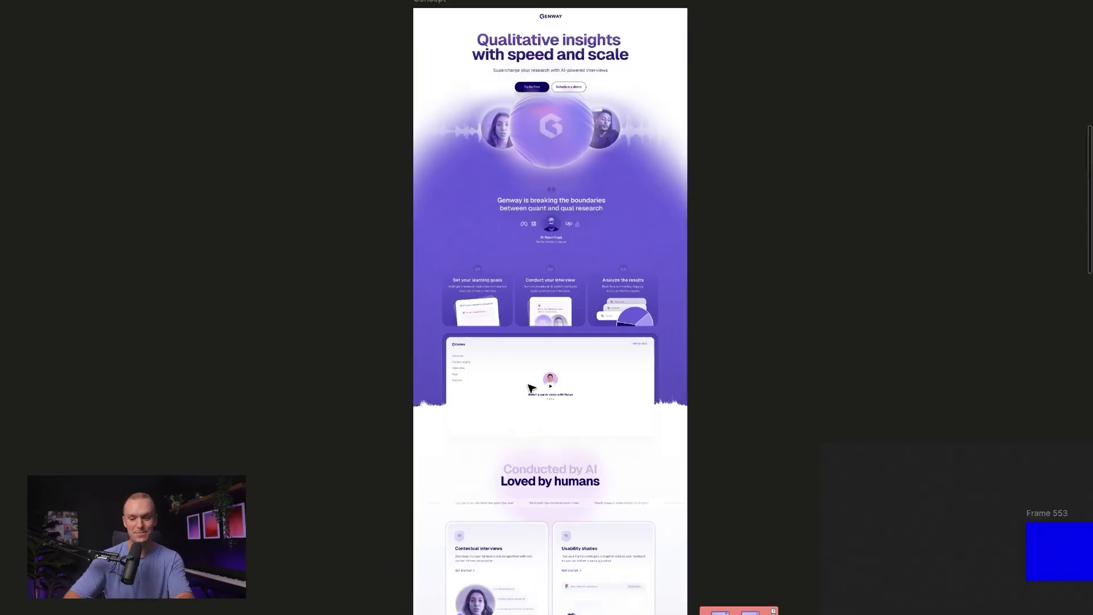
scroll(598, 405, down, 5)
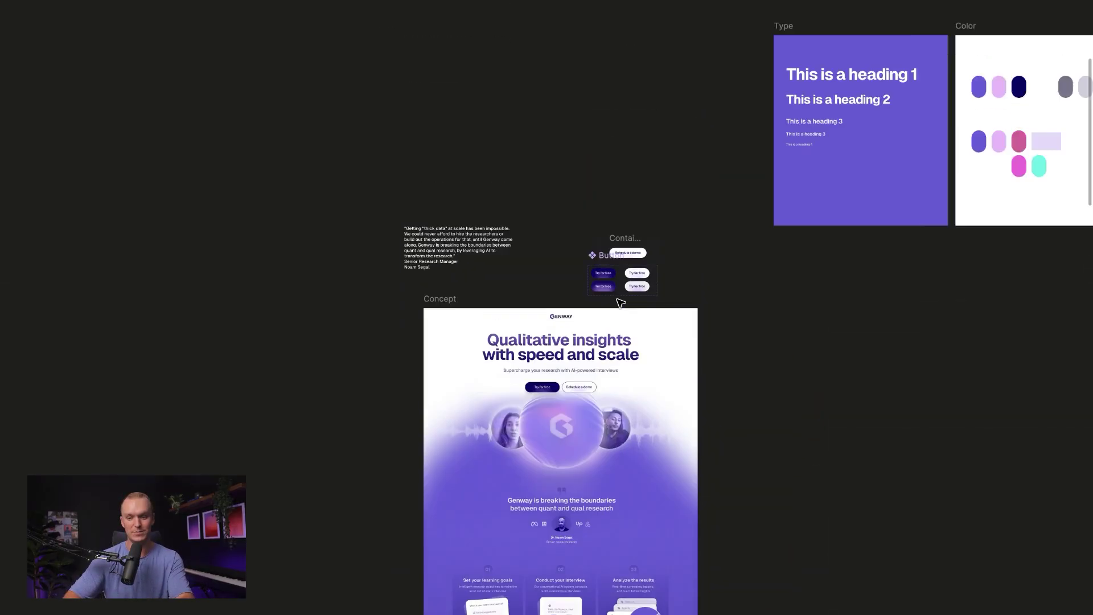
scroll(620, 301, right, 10)
scroll(621, 302, down, 3)
scroll(620, 302, up, 5)
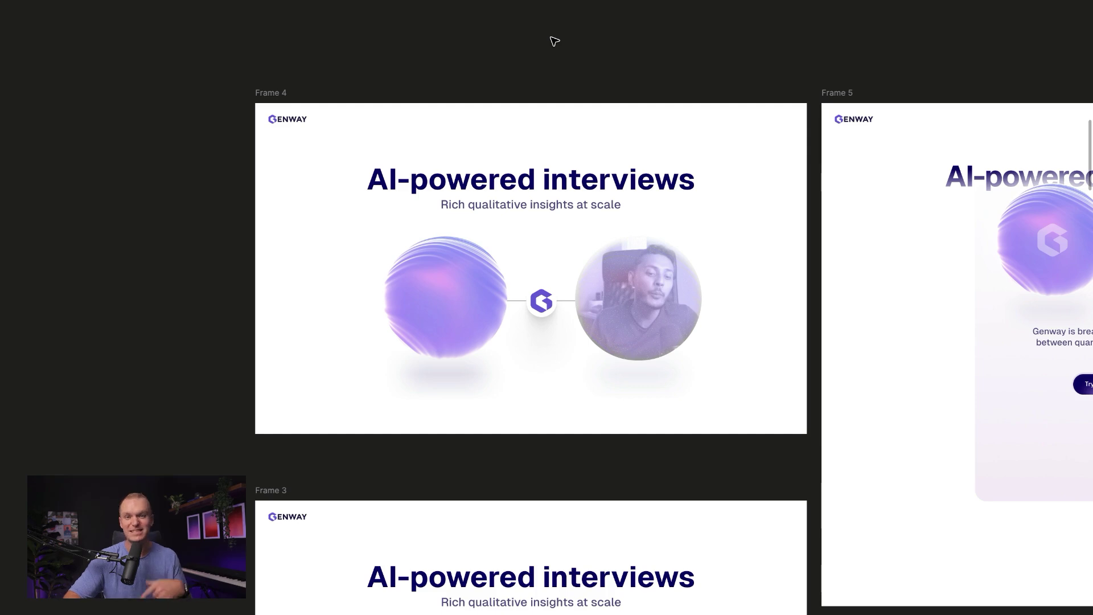
scroll(554, 41, right, 15)
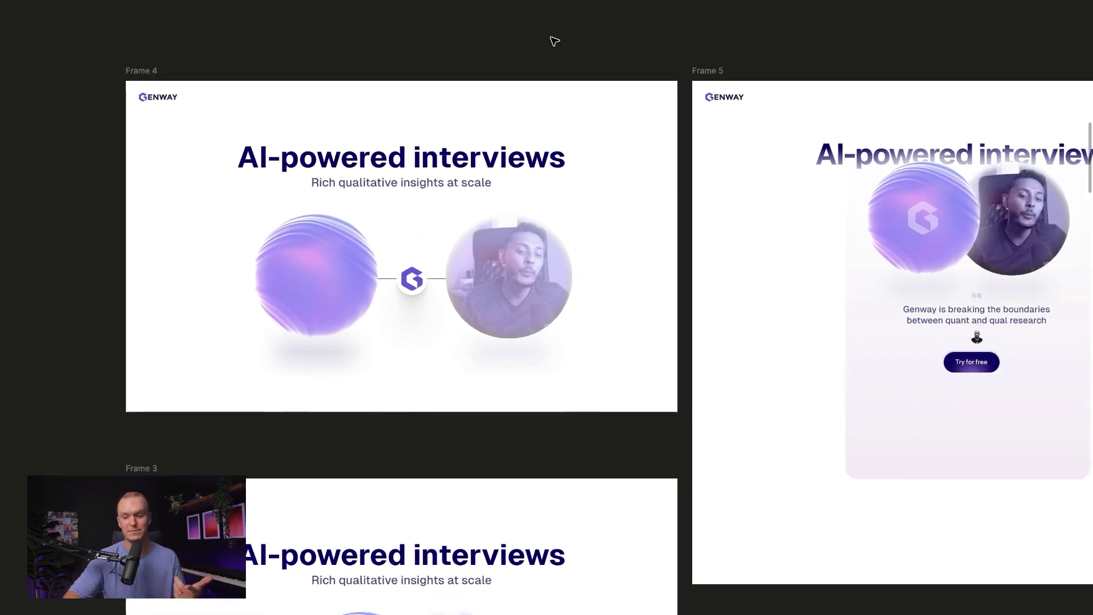
scroll(555, 41, right, 17)
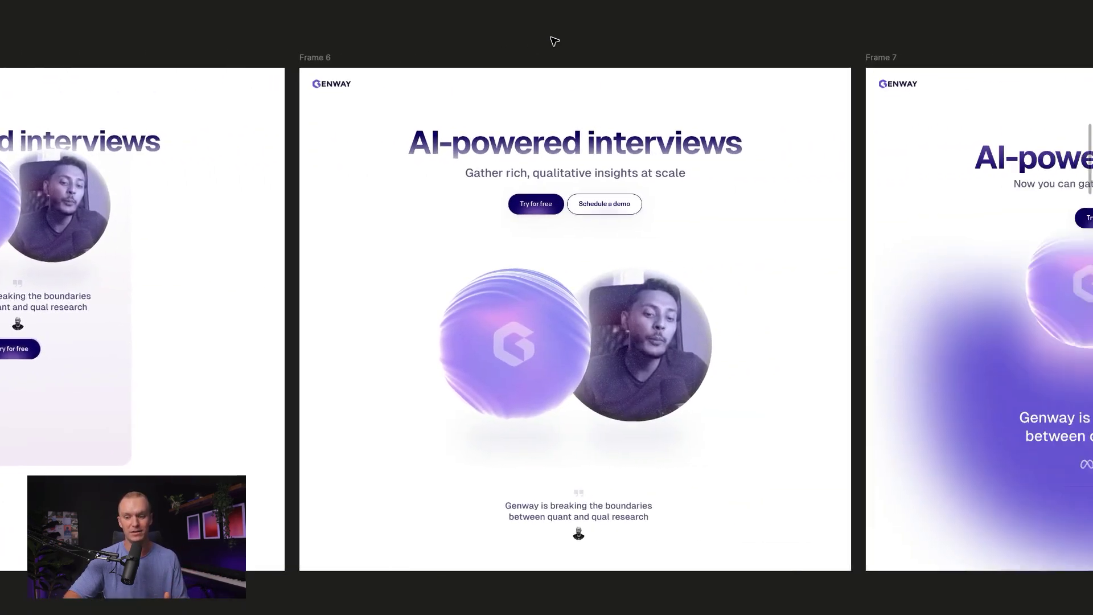
scroll(555, 41, right, 14)
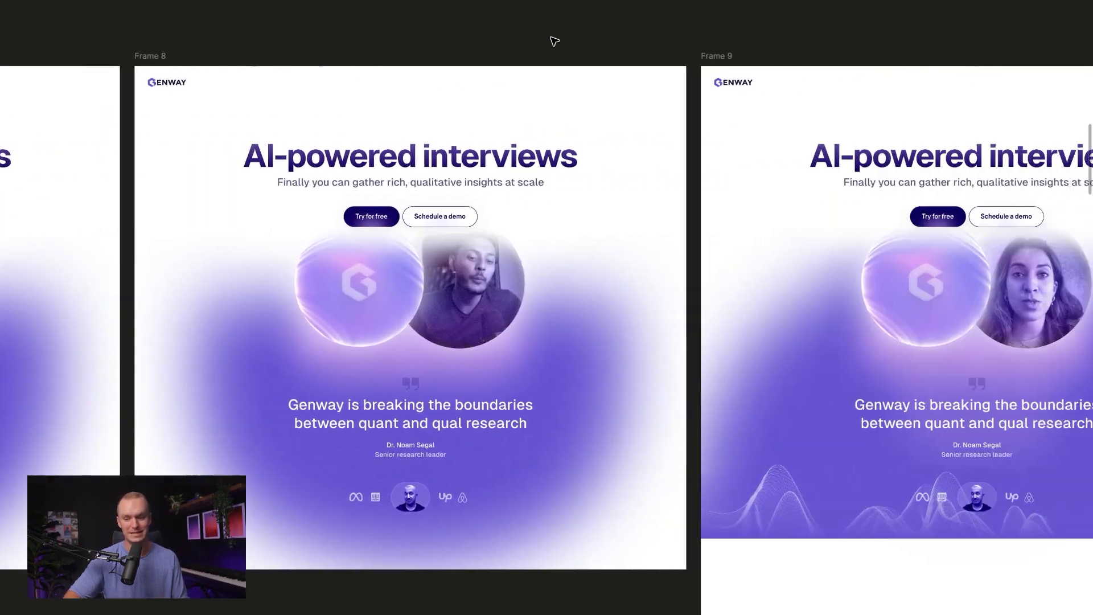
scroll(554, 41, right, 12)
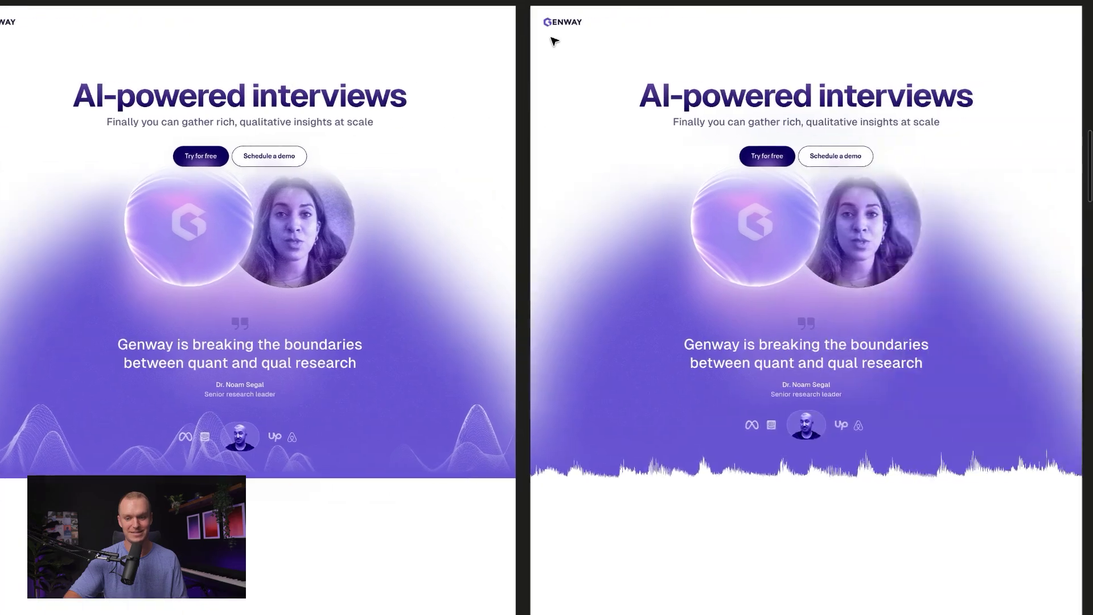
scroll(555, 41, right, 10)
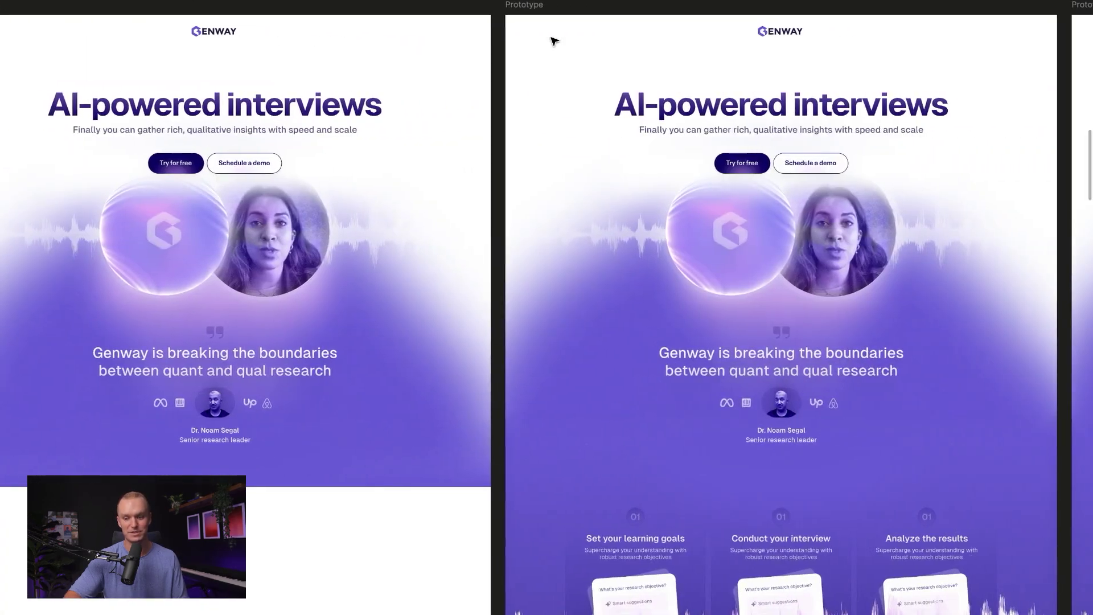
scroll(554, 41, right, 10)
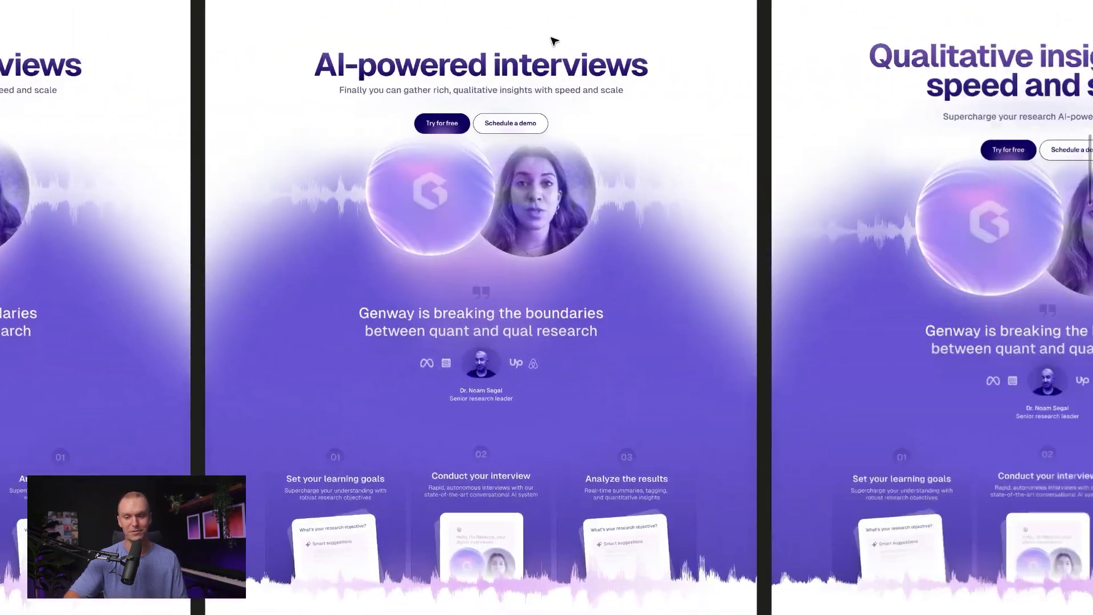
scroll(554, 41, right, 15)
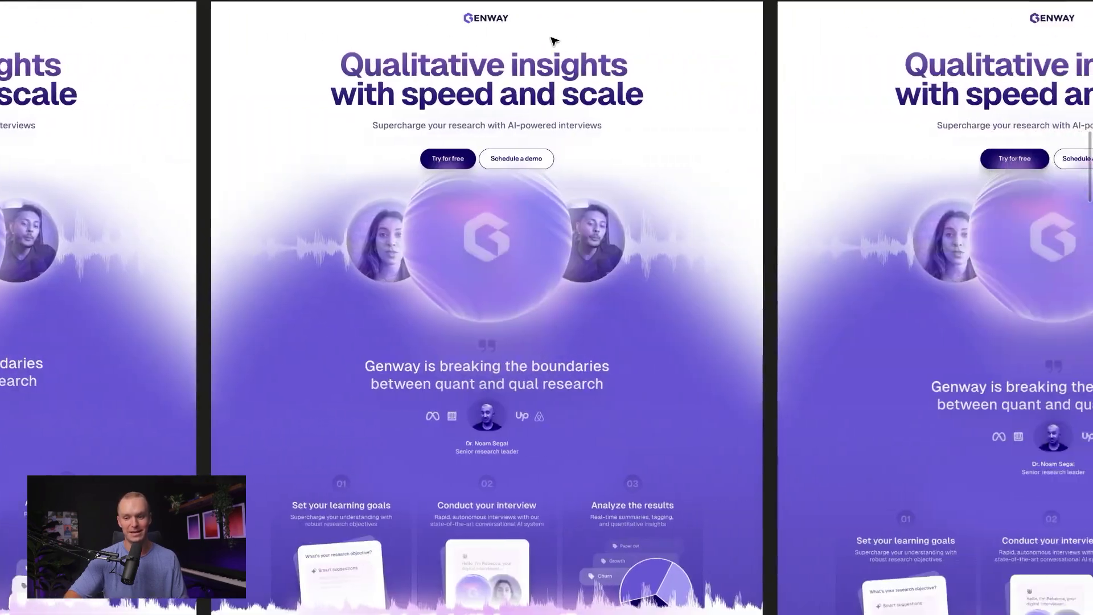
scroll(555, 38, right, 5)
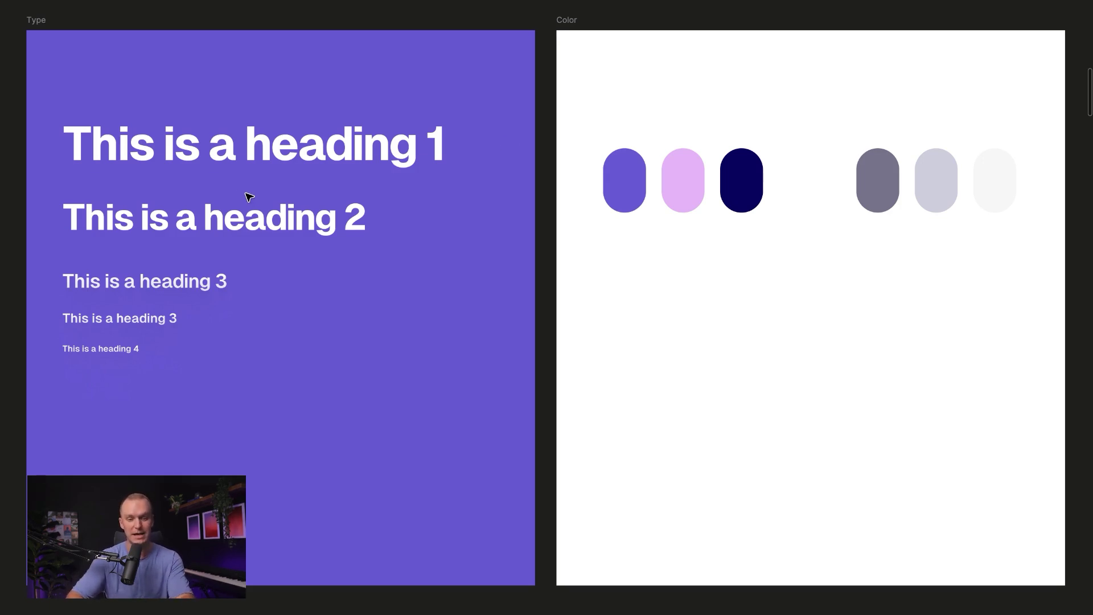
- Fit Frame 4 to view and inspect its 'AI-powered interviews' heading and 'Rich qualitative insights at scale' subtitle
key(minus)
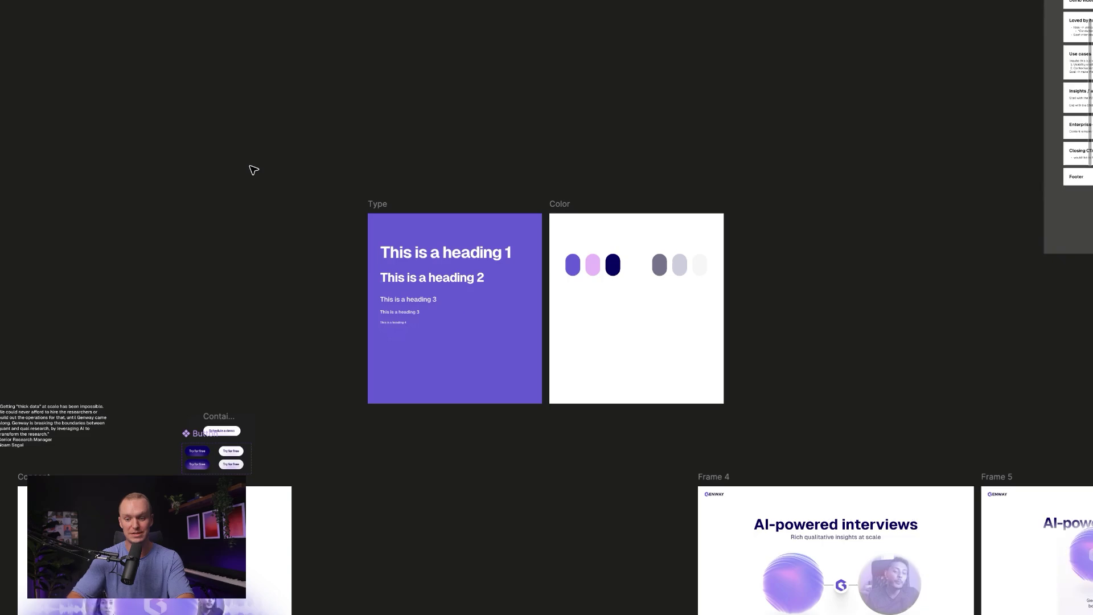
scroll(476, 315, down, 5)
scroll(476, 315, right, 5)
click(550, 317)
key(shift+2)
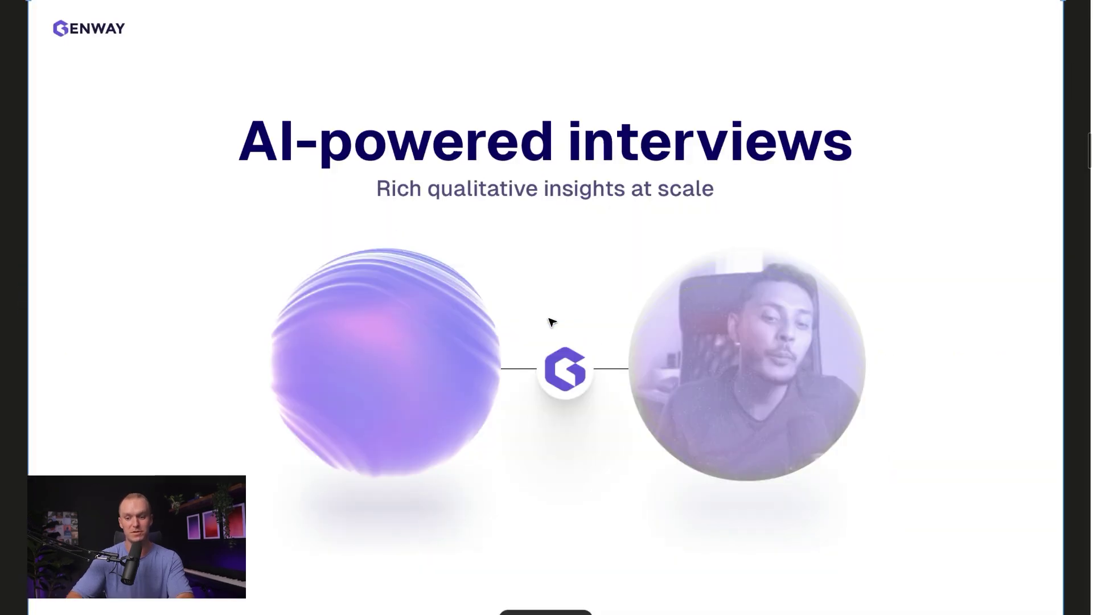
click(508, 153)
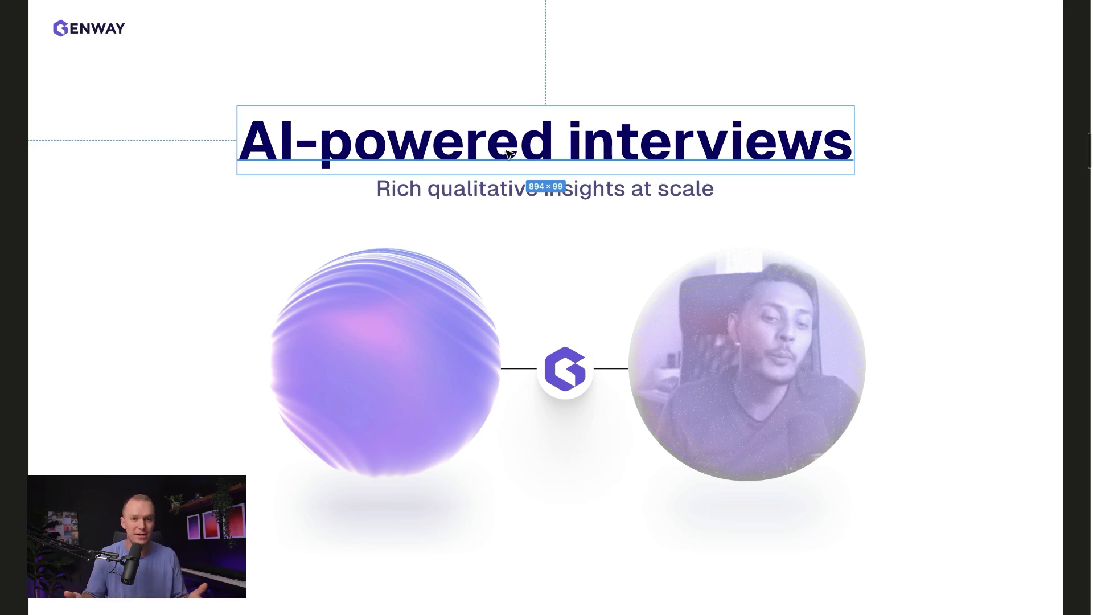
click(484, 191)
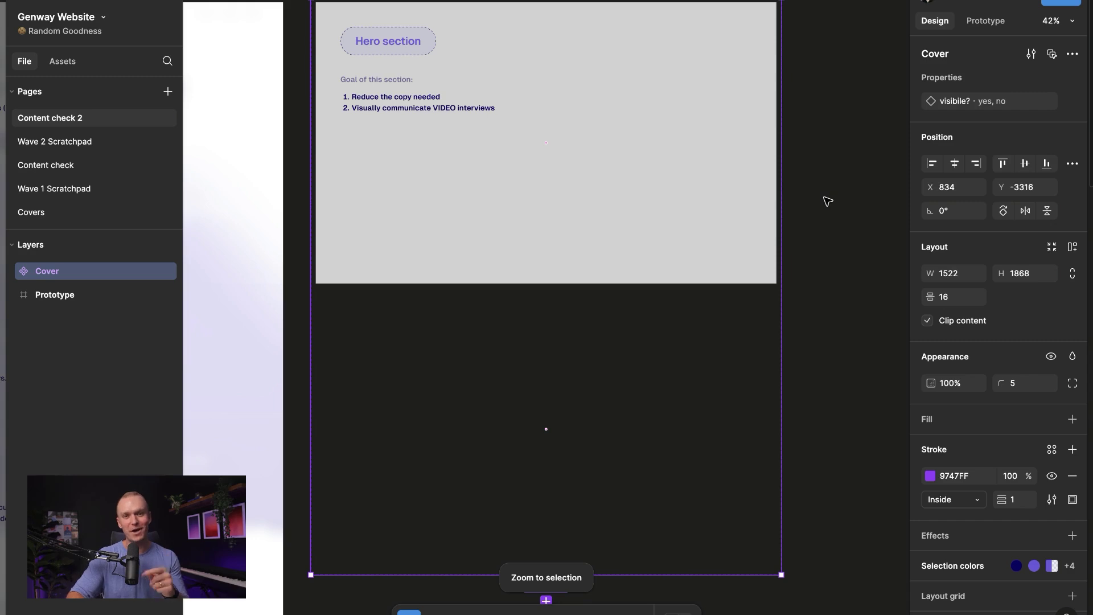
- Compare the Cover's visibile?=yes and visibile?=no variants, then view the hero goals over the blurred page
click(543, 120)
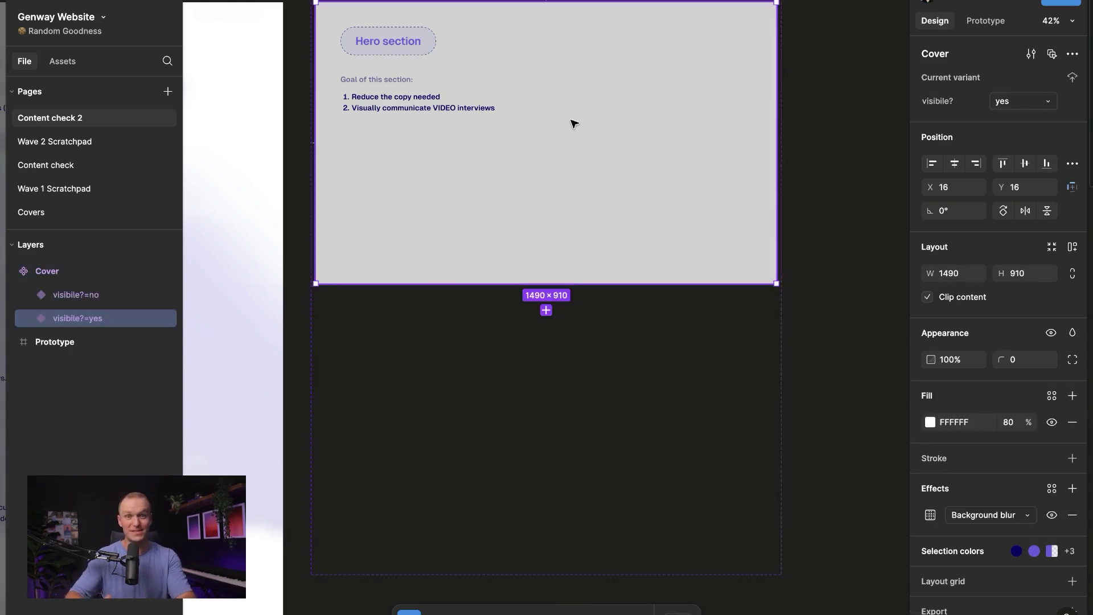
click(472, 392)
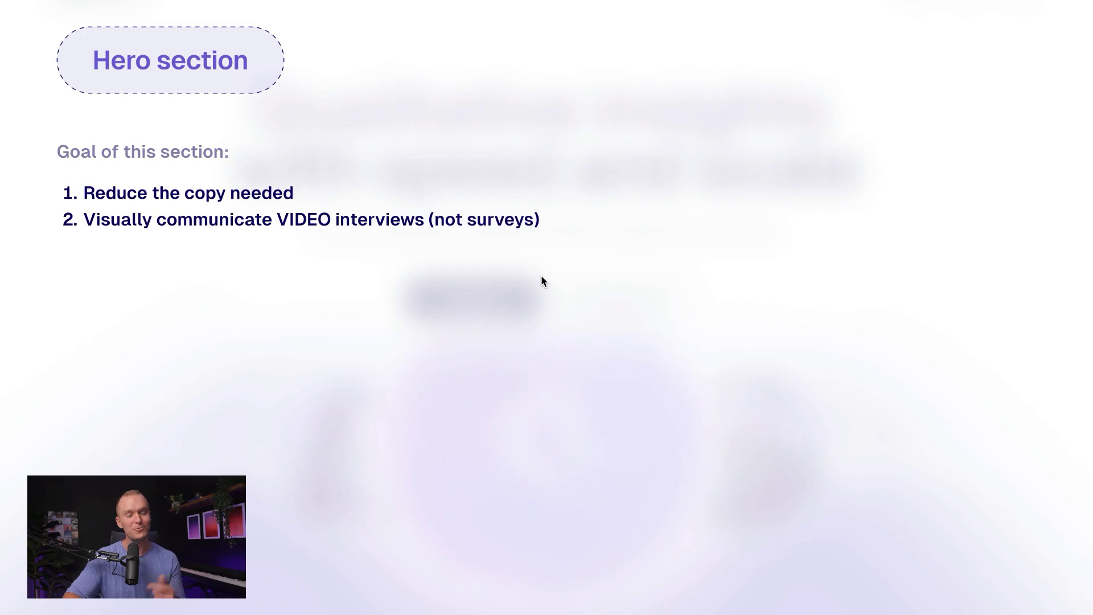
scroll(541, 280, down, 5)
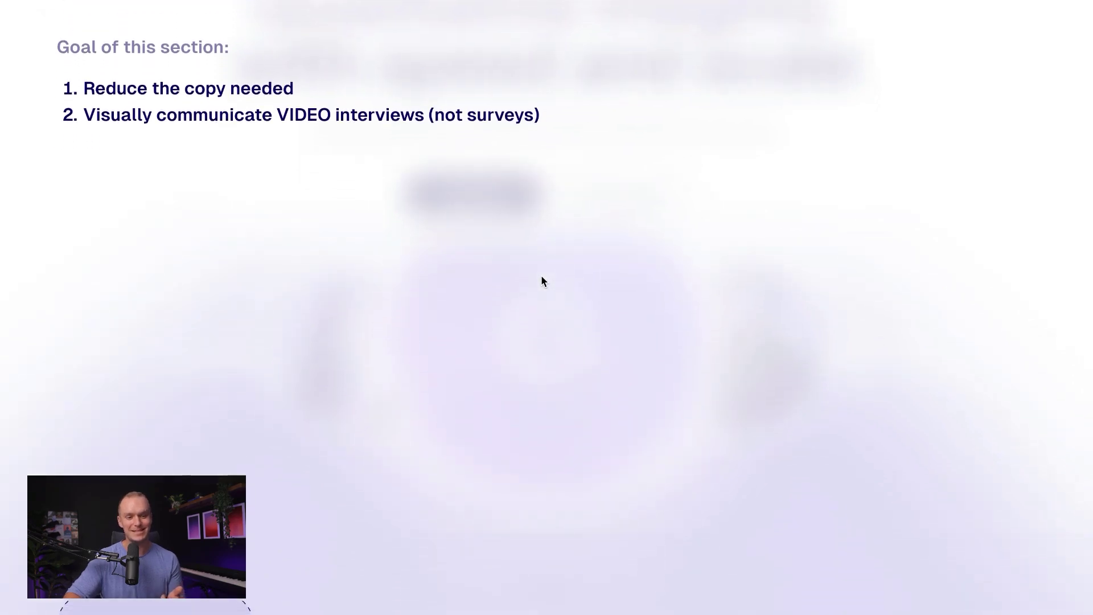
- Scroll the prototype from the How it works overlay down to the Demo CTA goals note
scroll(541, 281, down, 10)
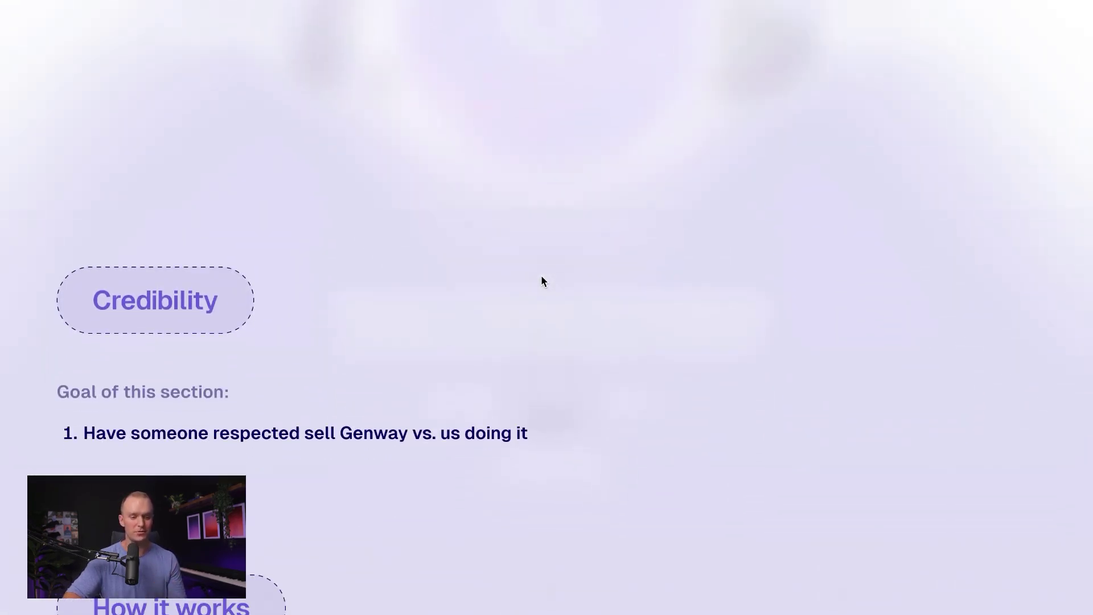
scroll(541, 280, down, 5)
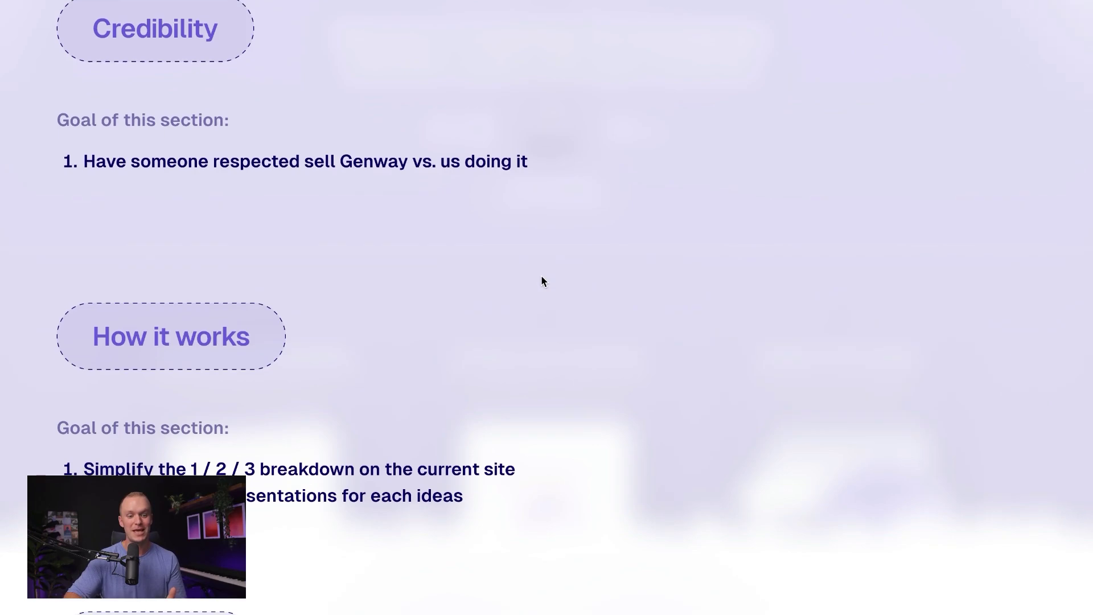
scroll(541, 281, down, 4)
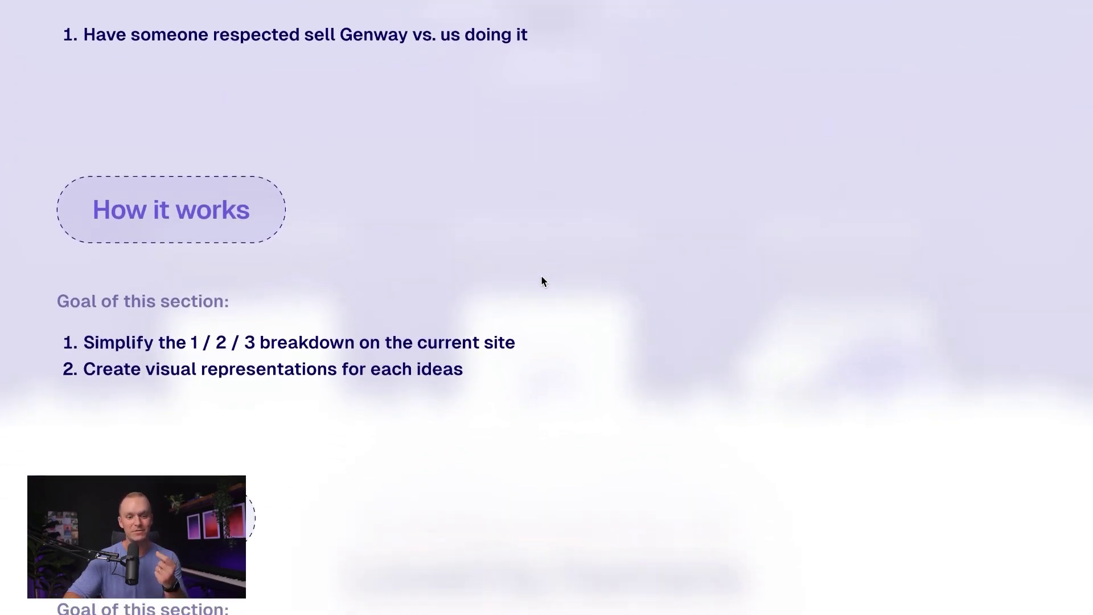
scroll(542, 280, down, 1)
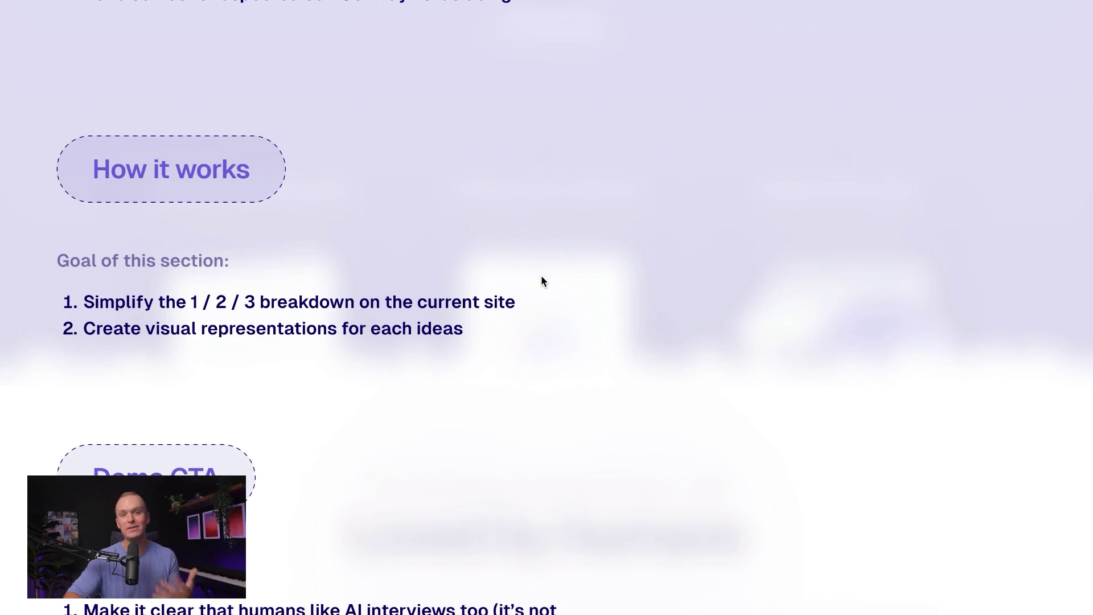
scroll(542, 280, down, 1)
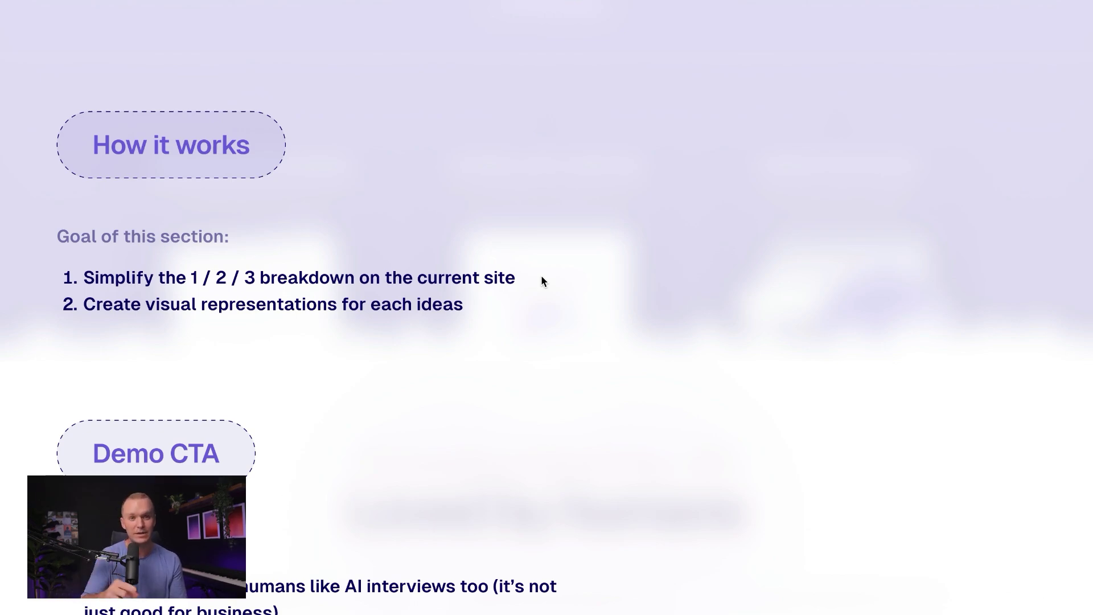
scroll(540, 275, down, 7)
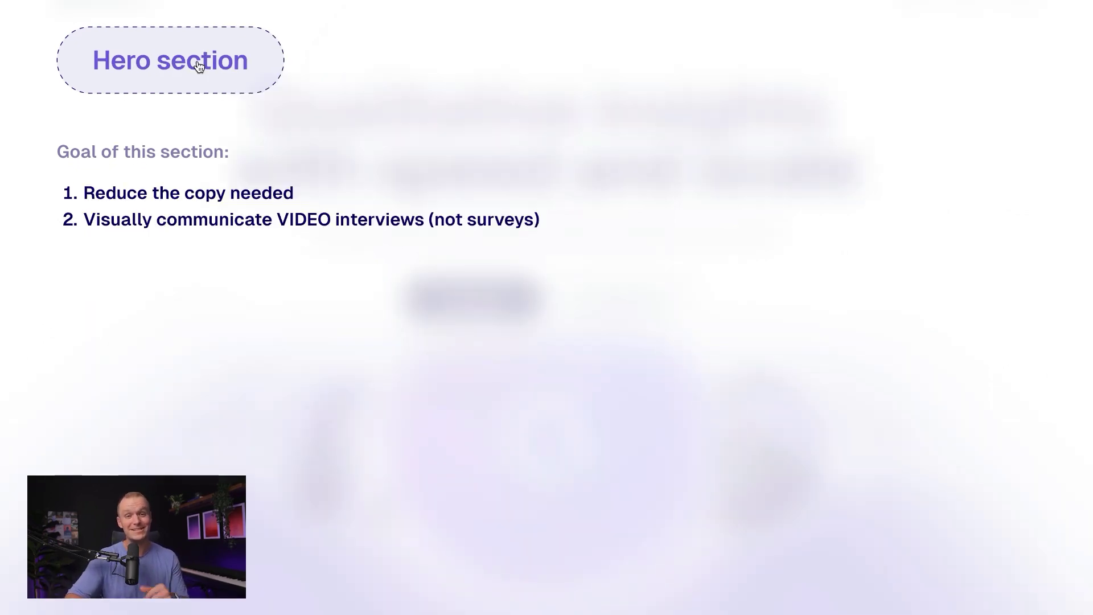
- Dismiss the Hero, Credibility, How it works and Demo CTA goal overlays
click(198, 66)
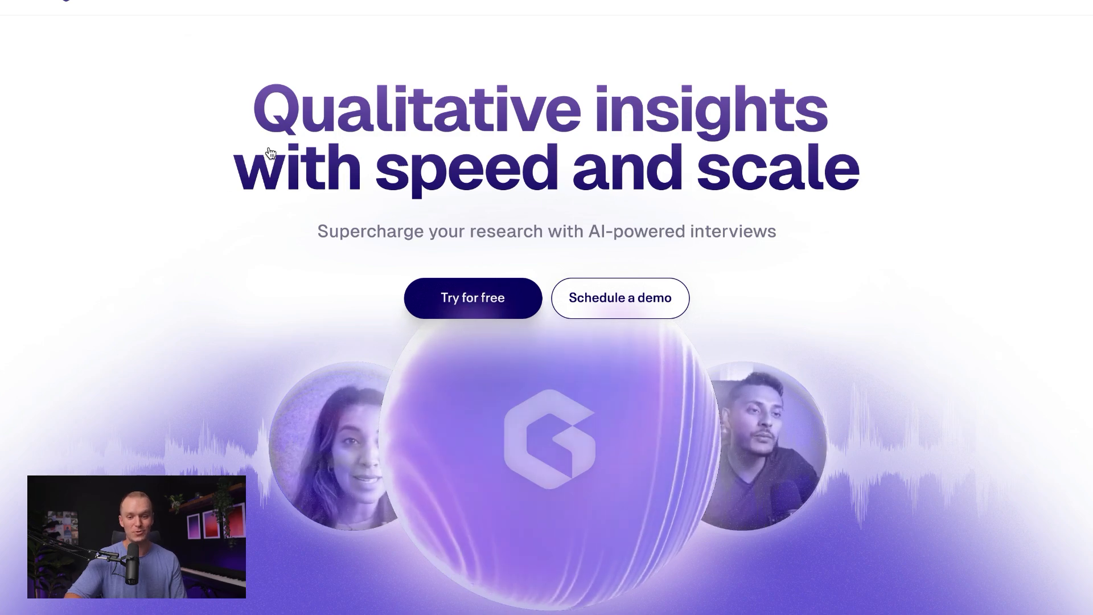
scroll(270, 153, down, 7)
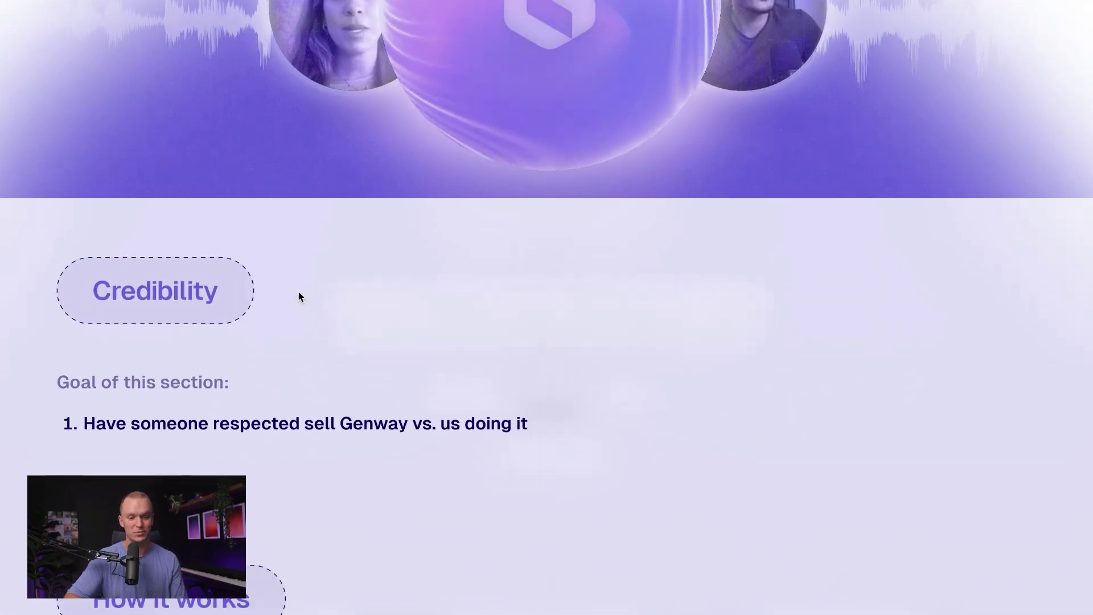
click(175, 274)
scroll(448, 269, down, 4)
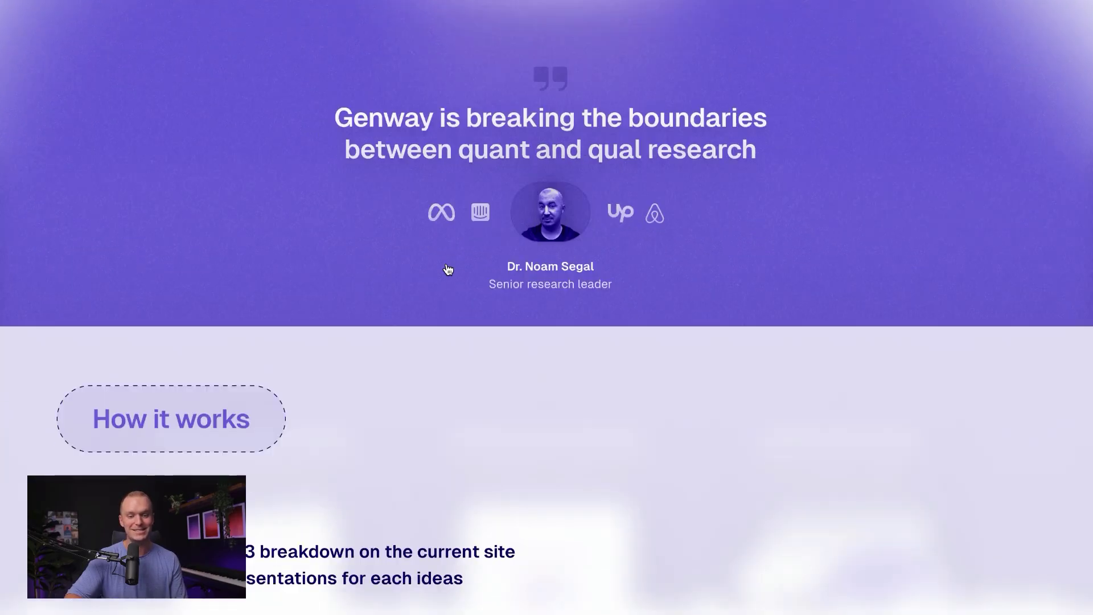
click(218, 378)
scroll(520, 341, down, 7)
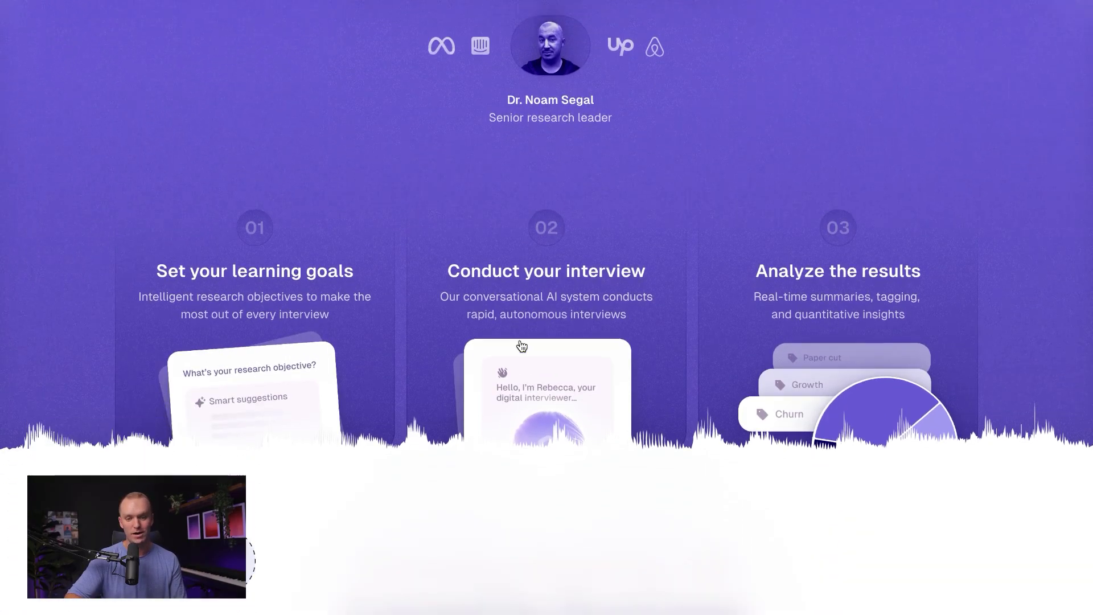
click(146, 280)
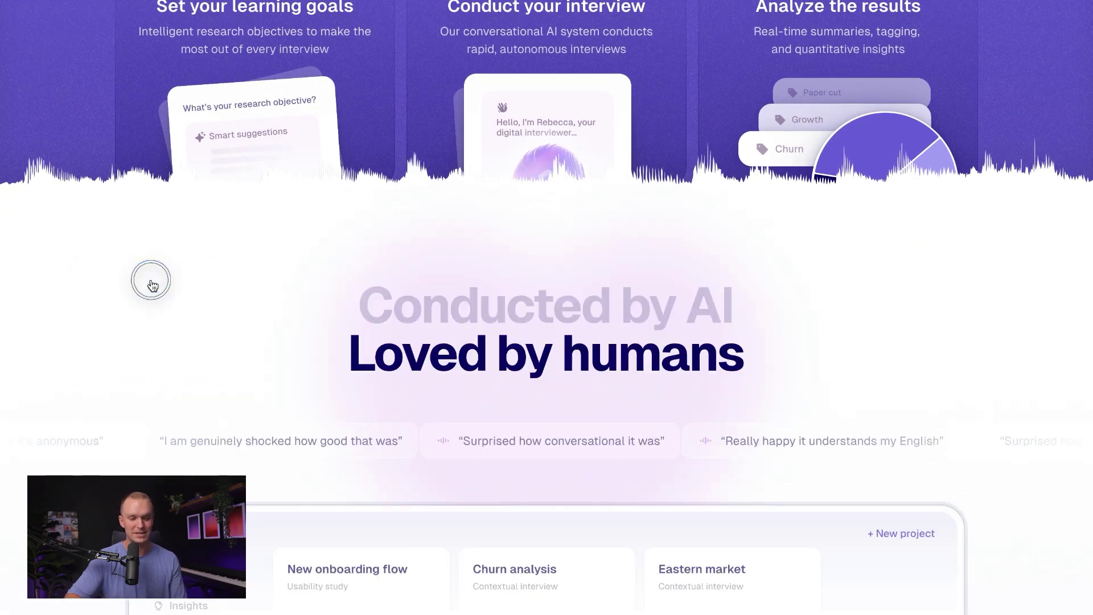
- Dismiss the Product offerings, Features 1, Features 2, integrations and Closing CTA overlays
scroll(476, 288, down, 5)
scroll(475, 285, down, 5)
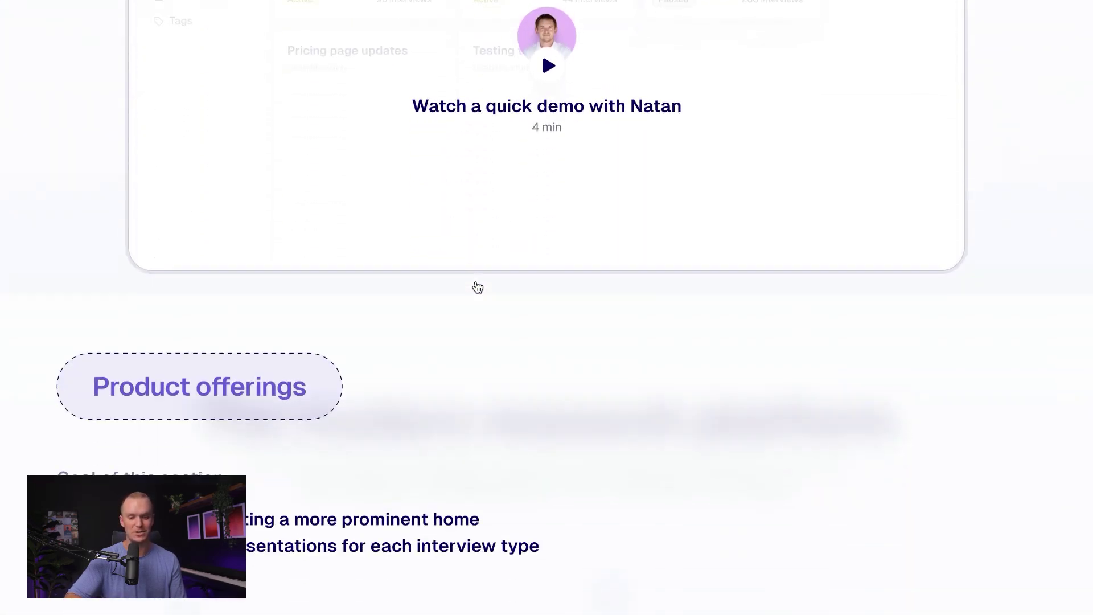
click(251, 312)
scroll(572, 317, down, 3)
scroll(577, 322, down, 10)
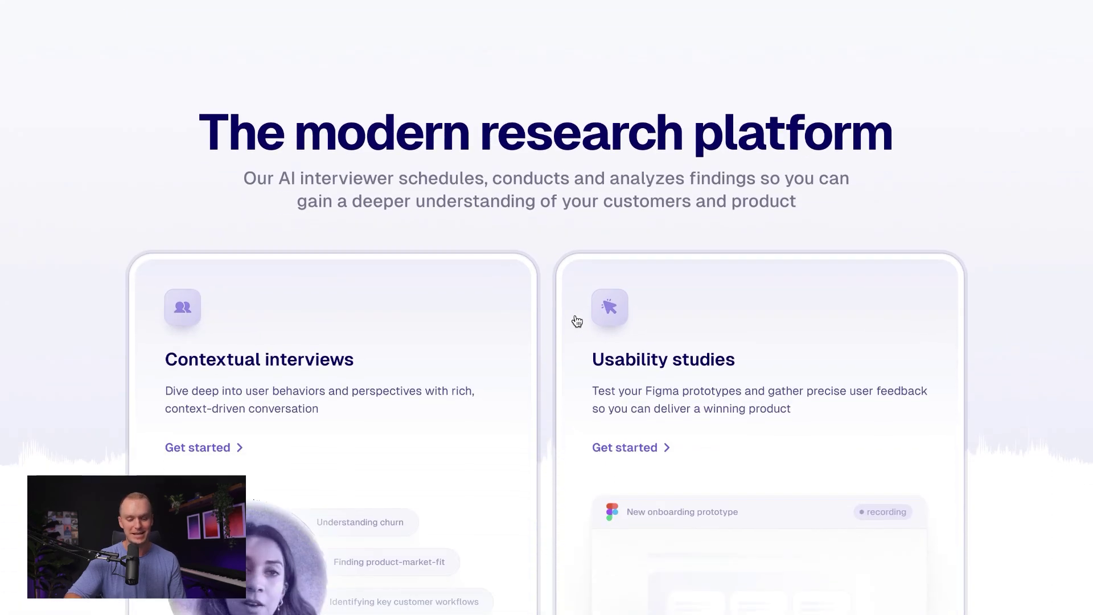
click(193, 326)
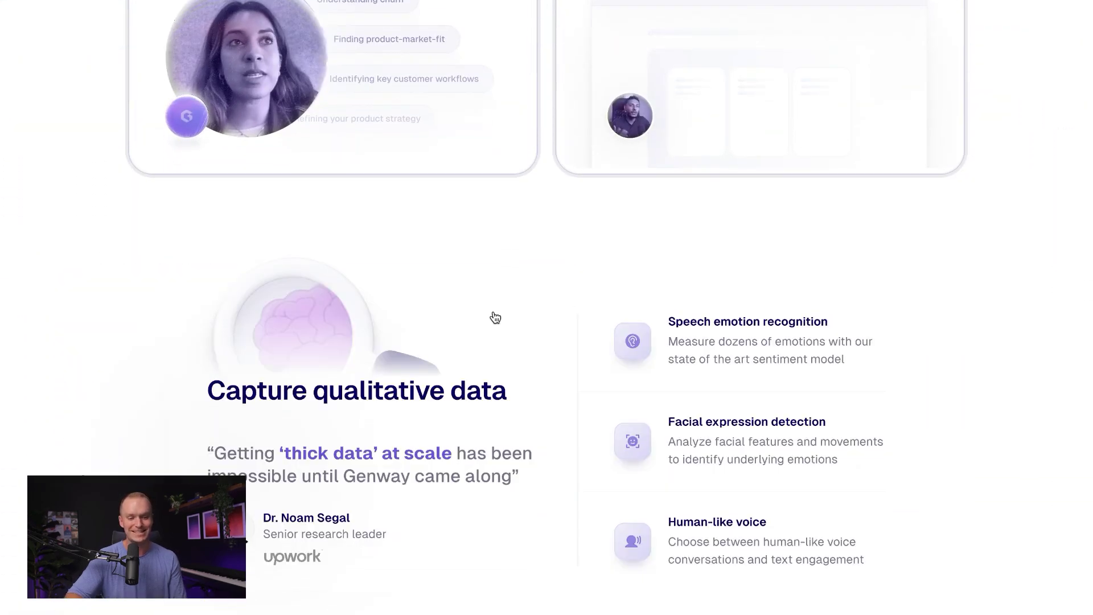
scroll(515, 311, down, 5)
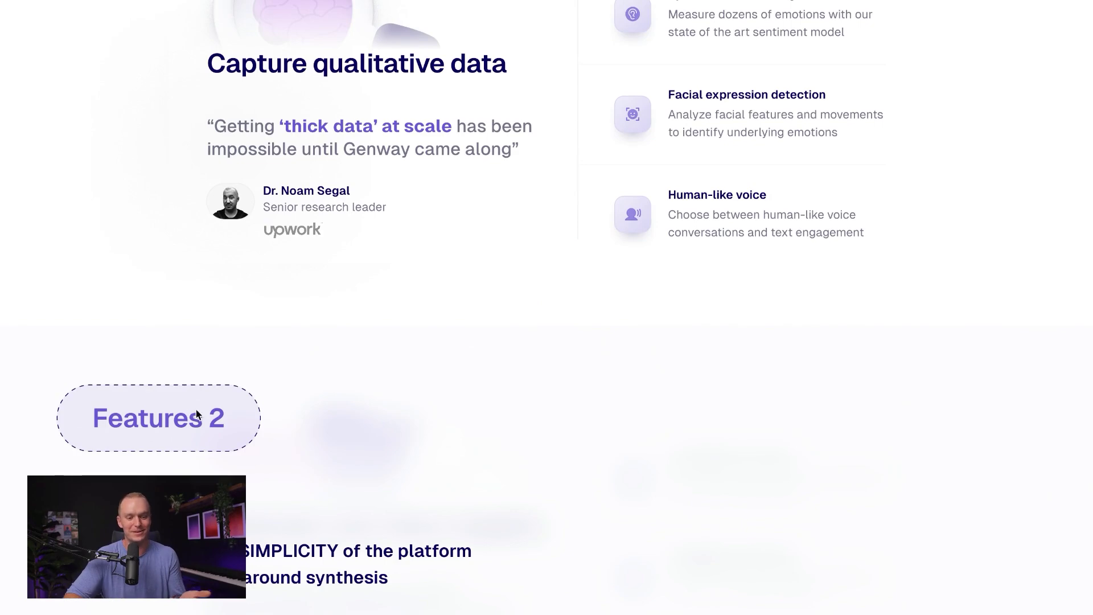
click(196, 410)
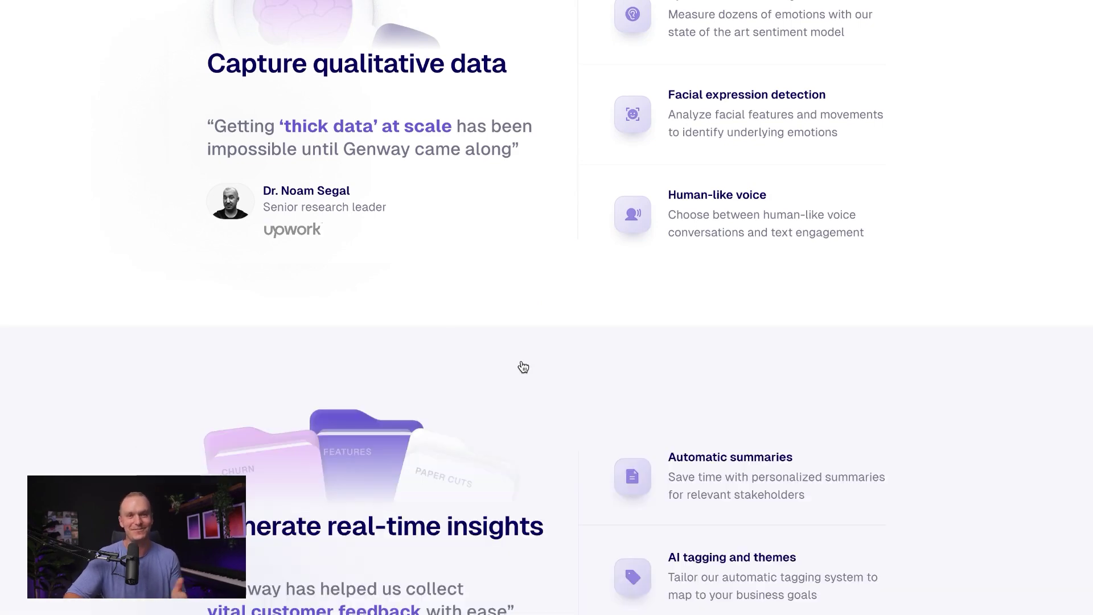
scroll(523, 367, down, 8)
click(218, 401)
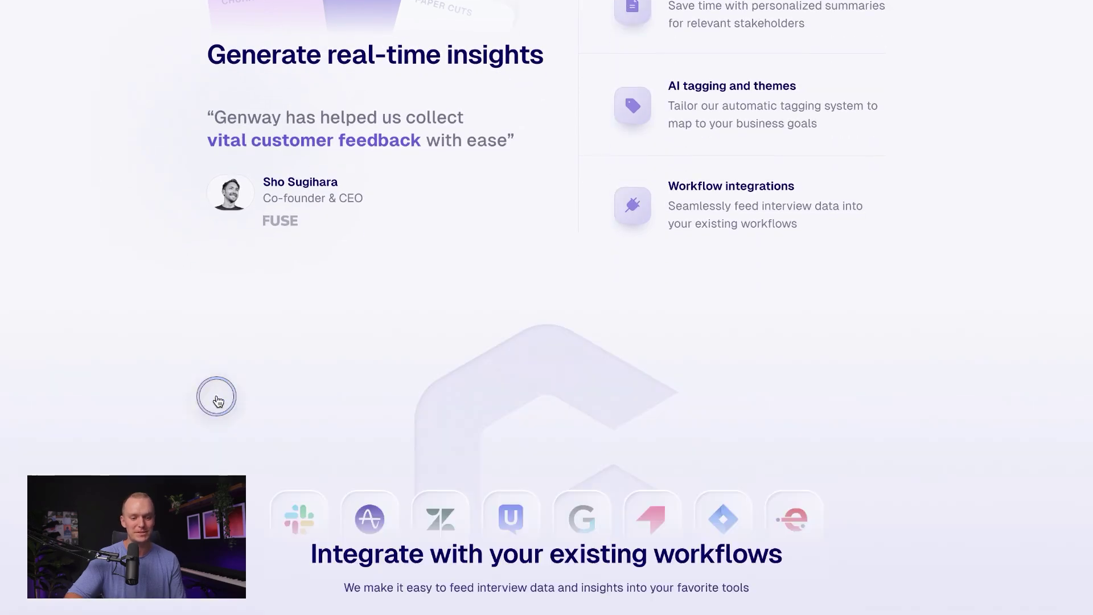
scroll(369, 396, down, 9)
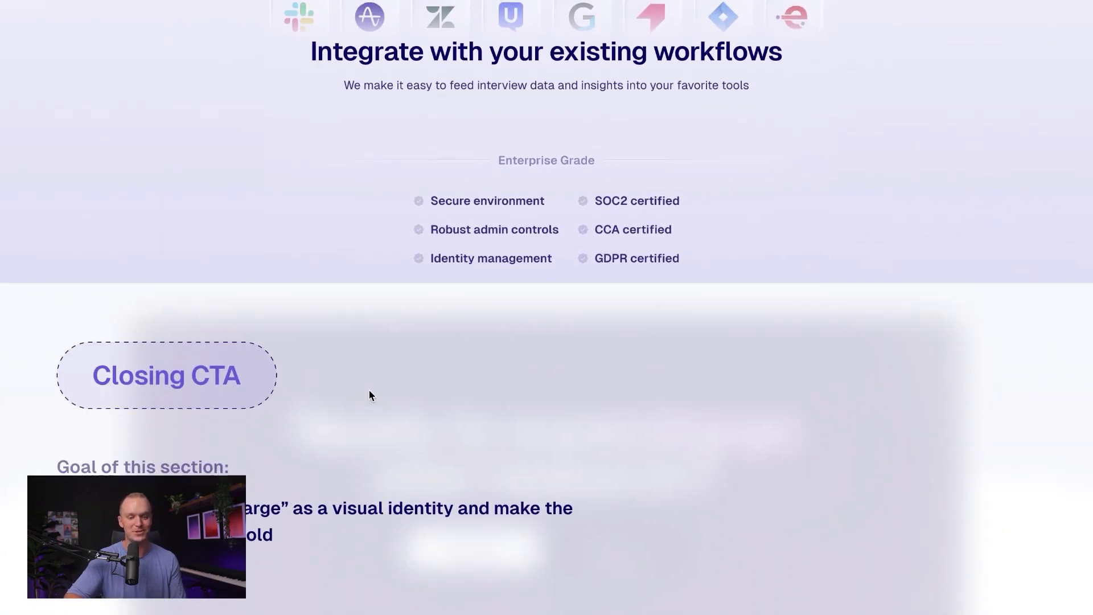
click(183, 376)
scroll(735, 347, down, 3)
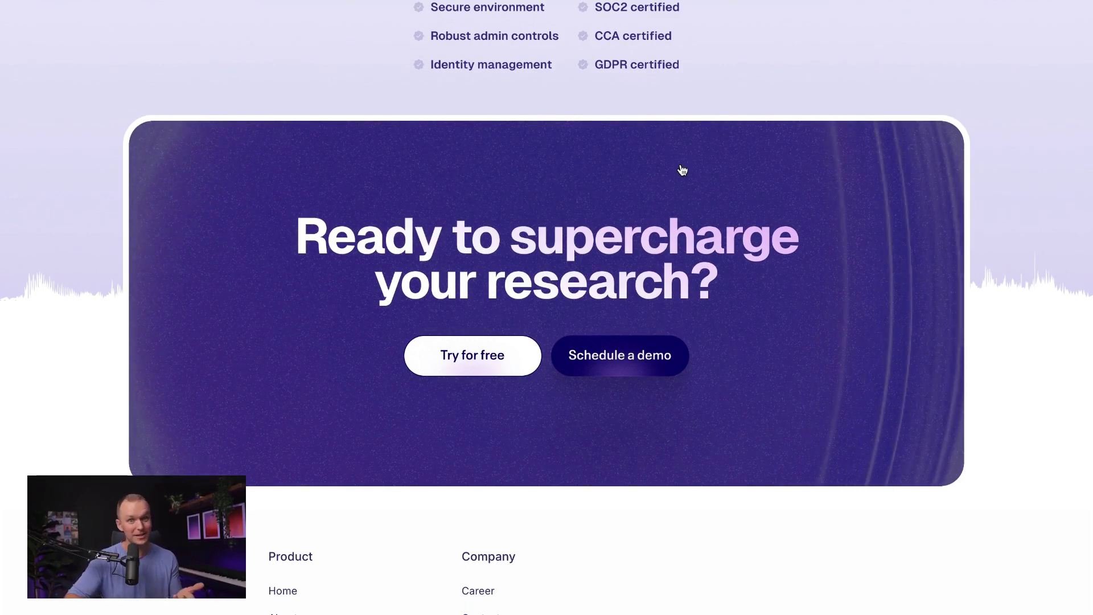
- Scroll back up to the 'Qualitative insights with speed and scale' hero at the page top
scroll(609, 142, up, 2)
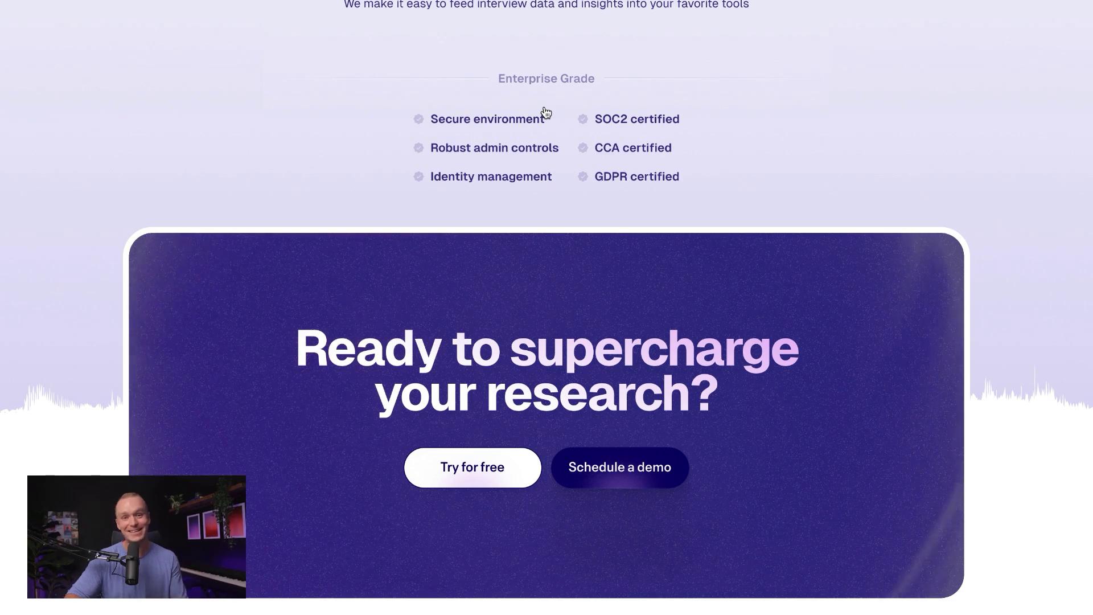
scroll(545, 113, up, 6)
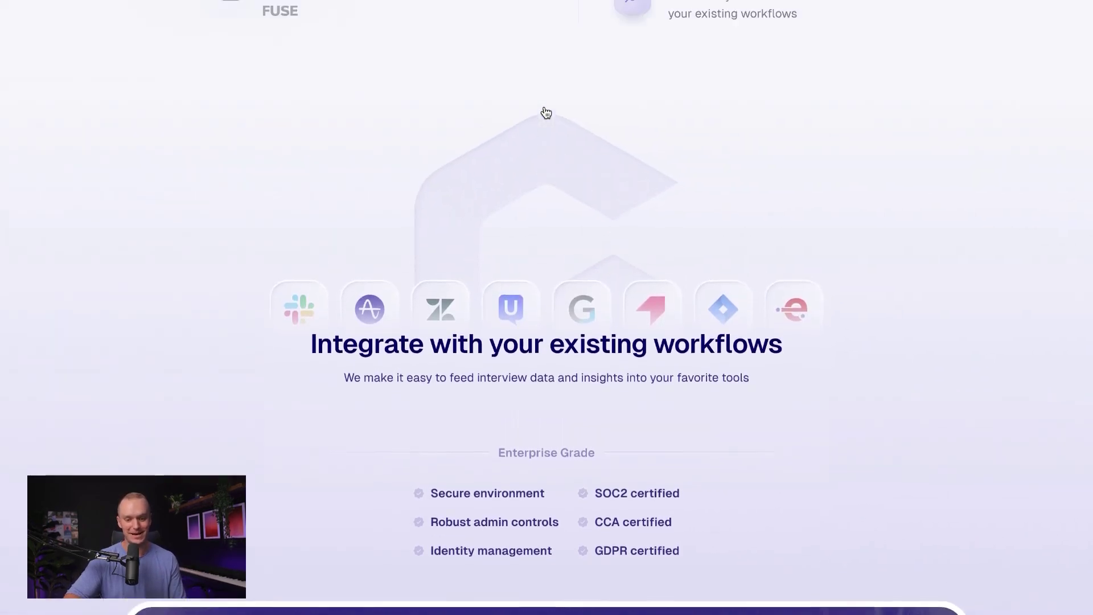
scroll(545, 113, up, 12)
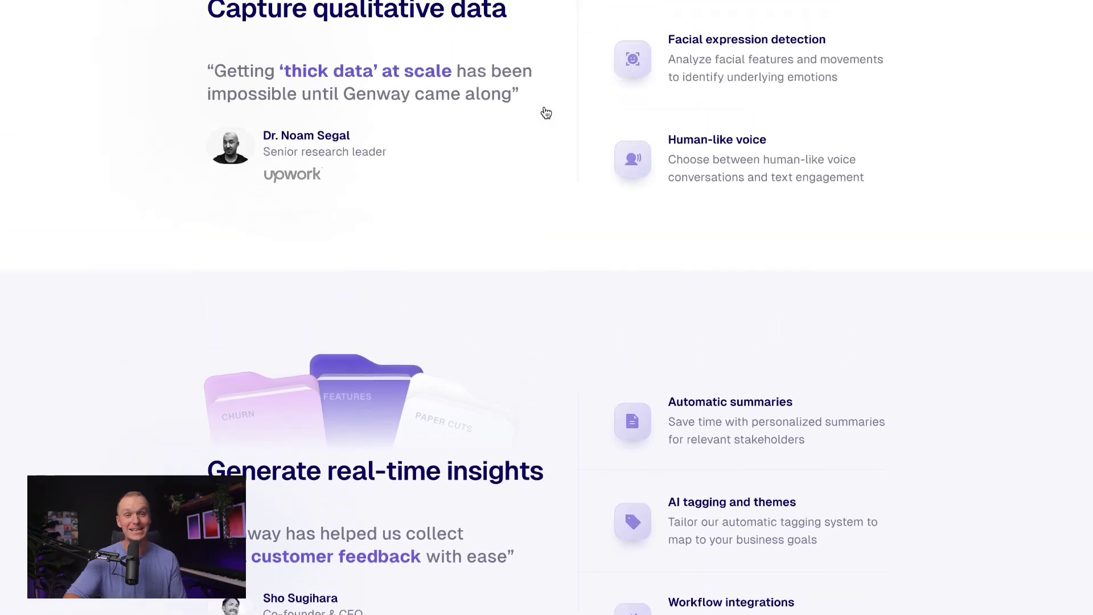
scroll(545, 112, up, 12)
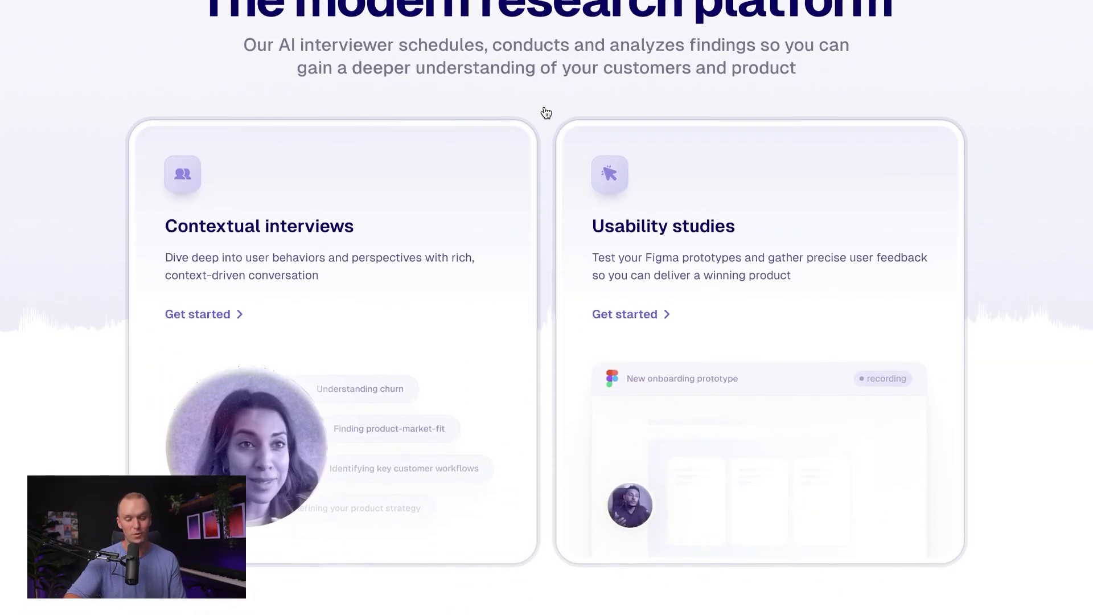
scroll(545, 112, up, 10)
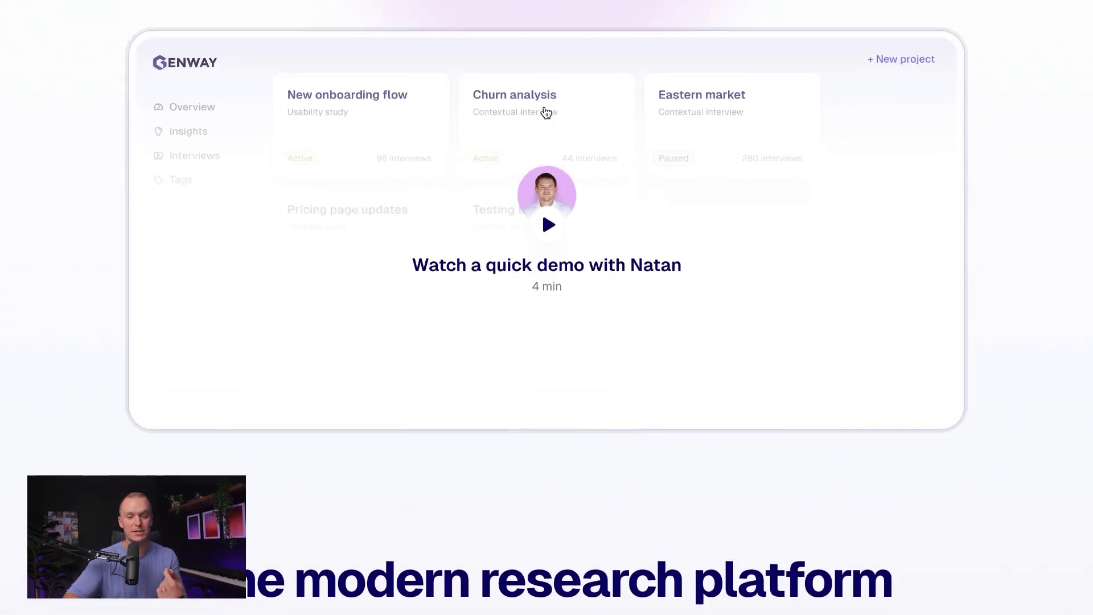
scroll(546, 112, up, 12)
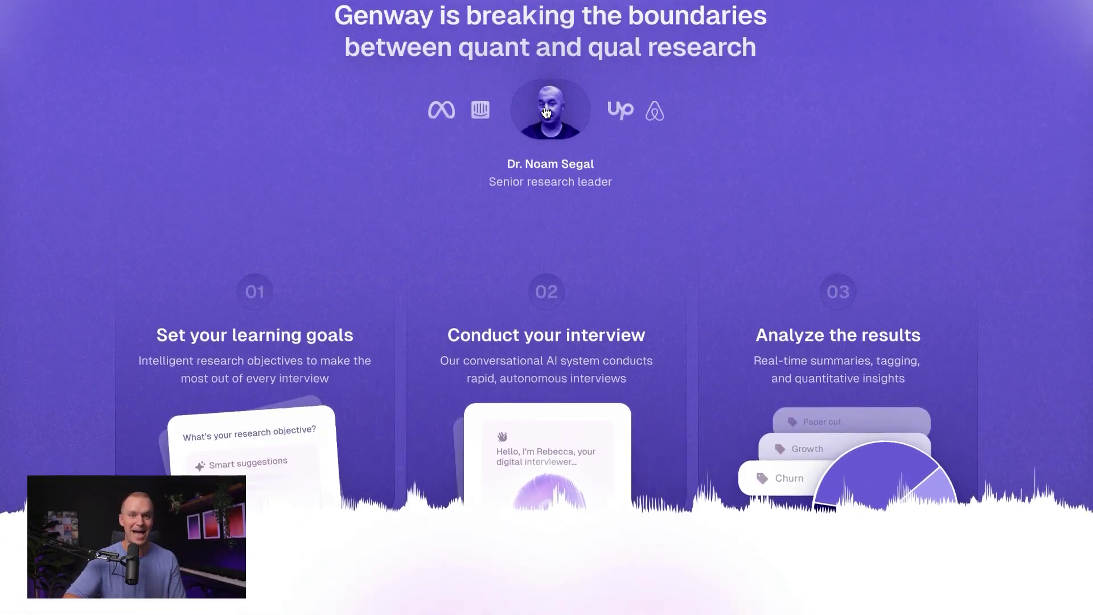
scroll(545, 113, up, 10)
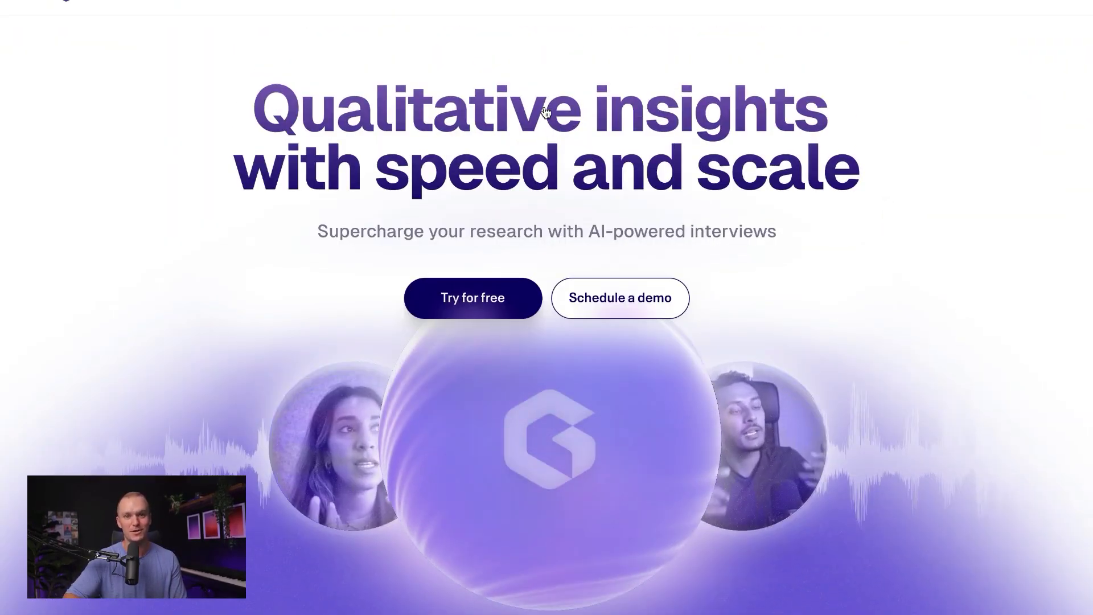